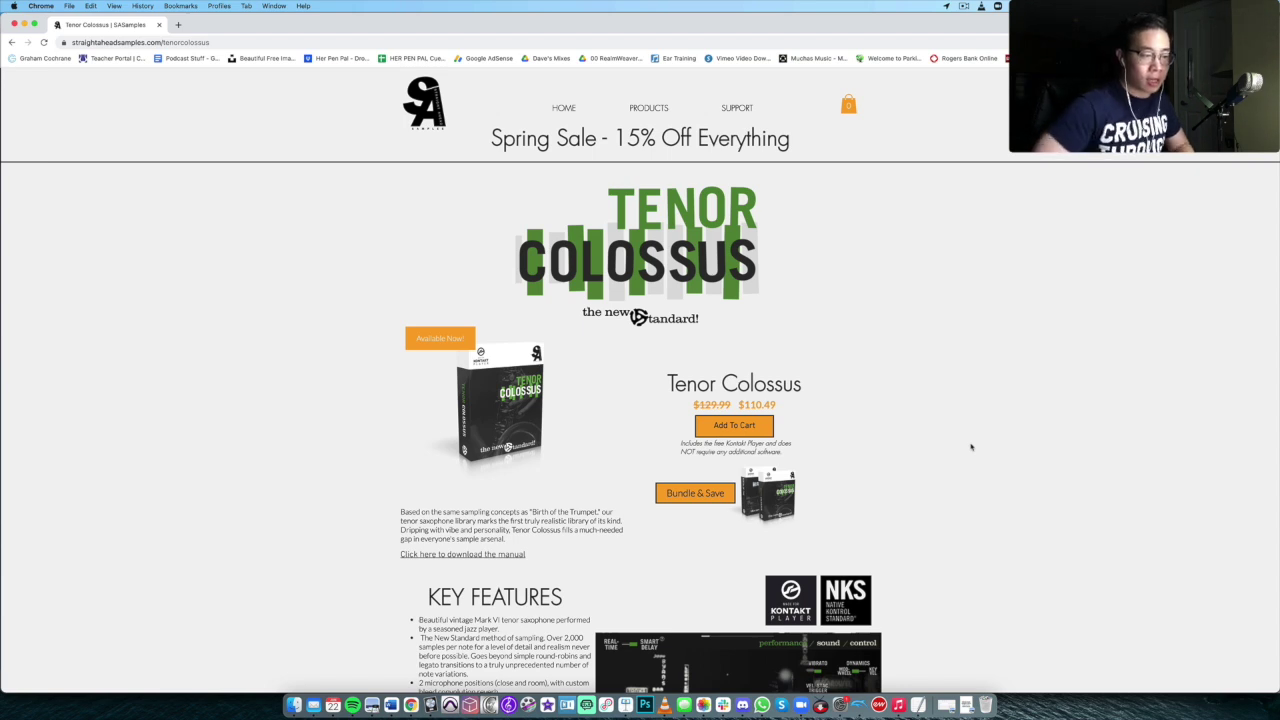
- Bring Logic Pro X with Tenor Colossus in Kontakt to the front and shift the Kontakt window slightly right
scroll(638, 447, down, 5)
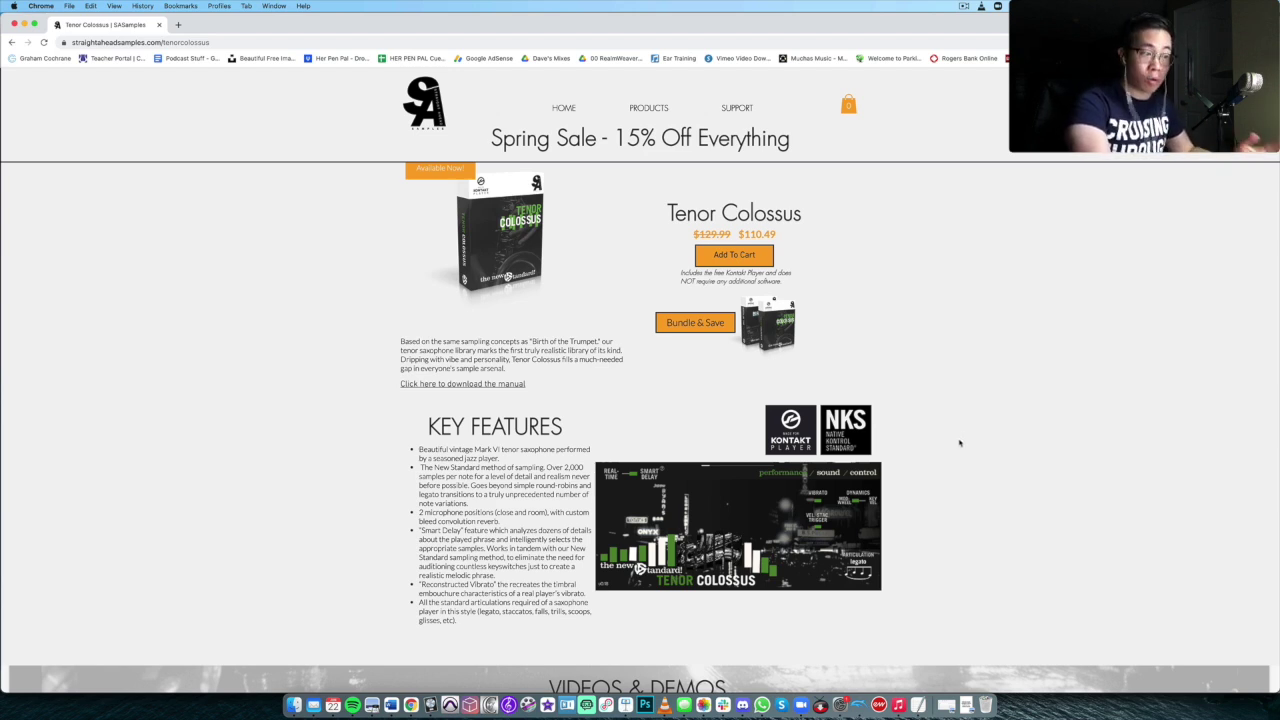
scroll(951, 441, up, 3)
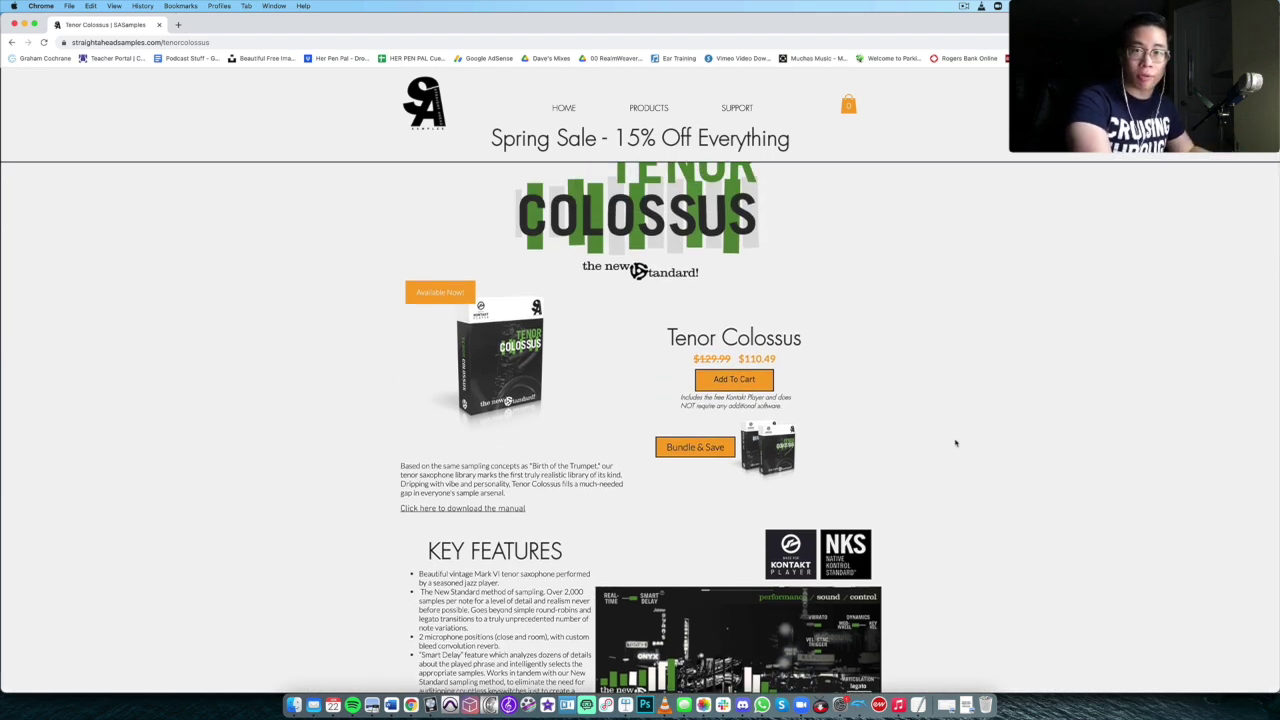
scroll(955, 443, down, 2)
scroll(956, 443, up, 3)
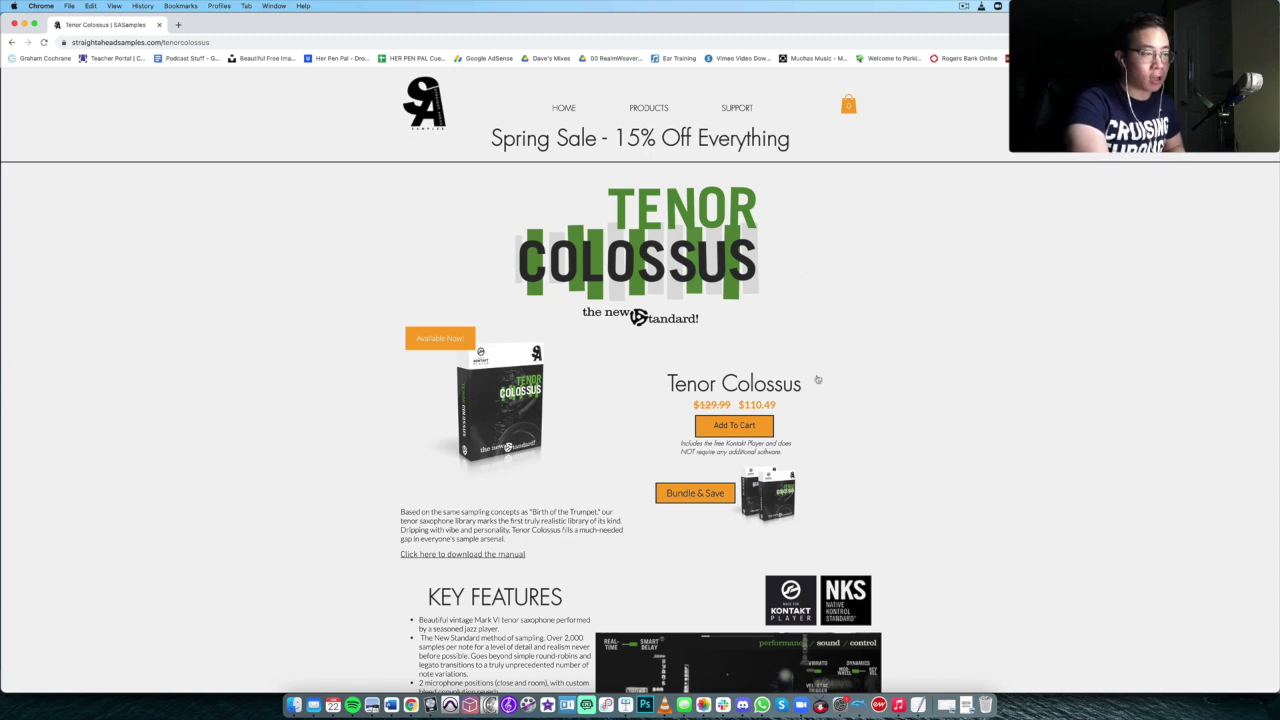
scroll(918, 298, down, 3)
scroll(918, 298, up, 2)
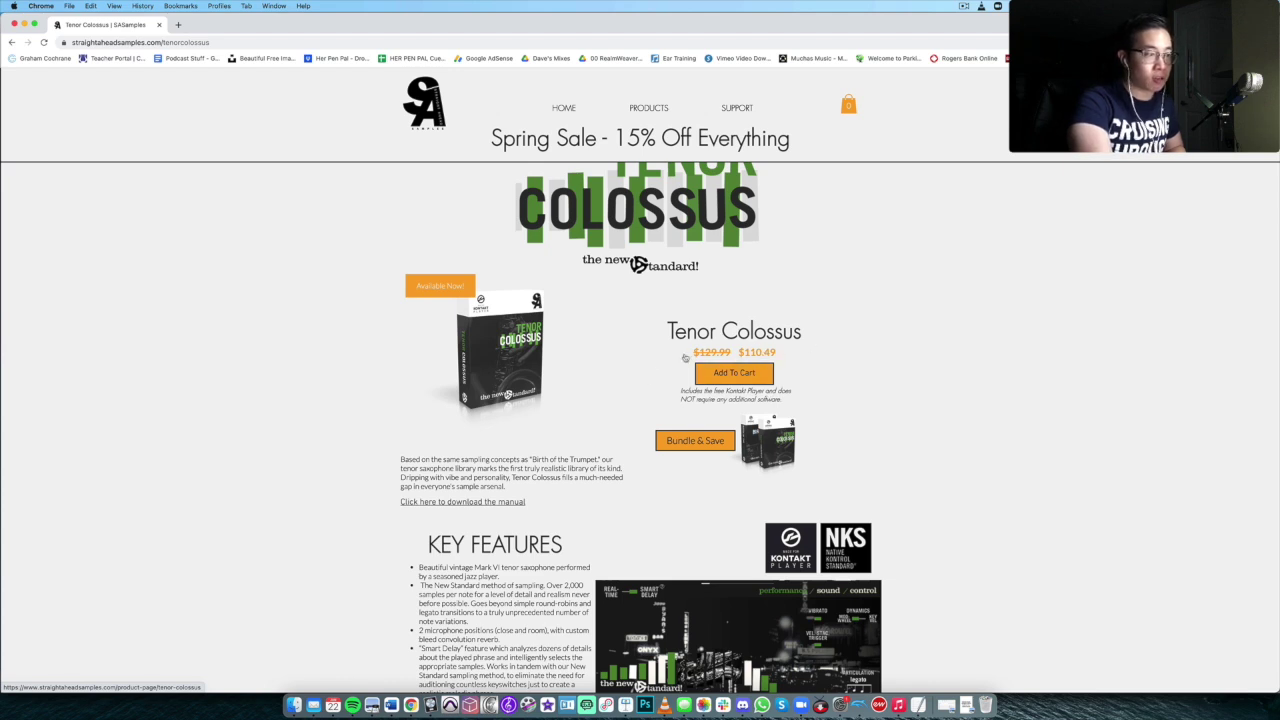
scroll(994, 371, down, 5)
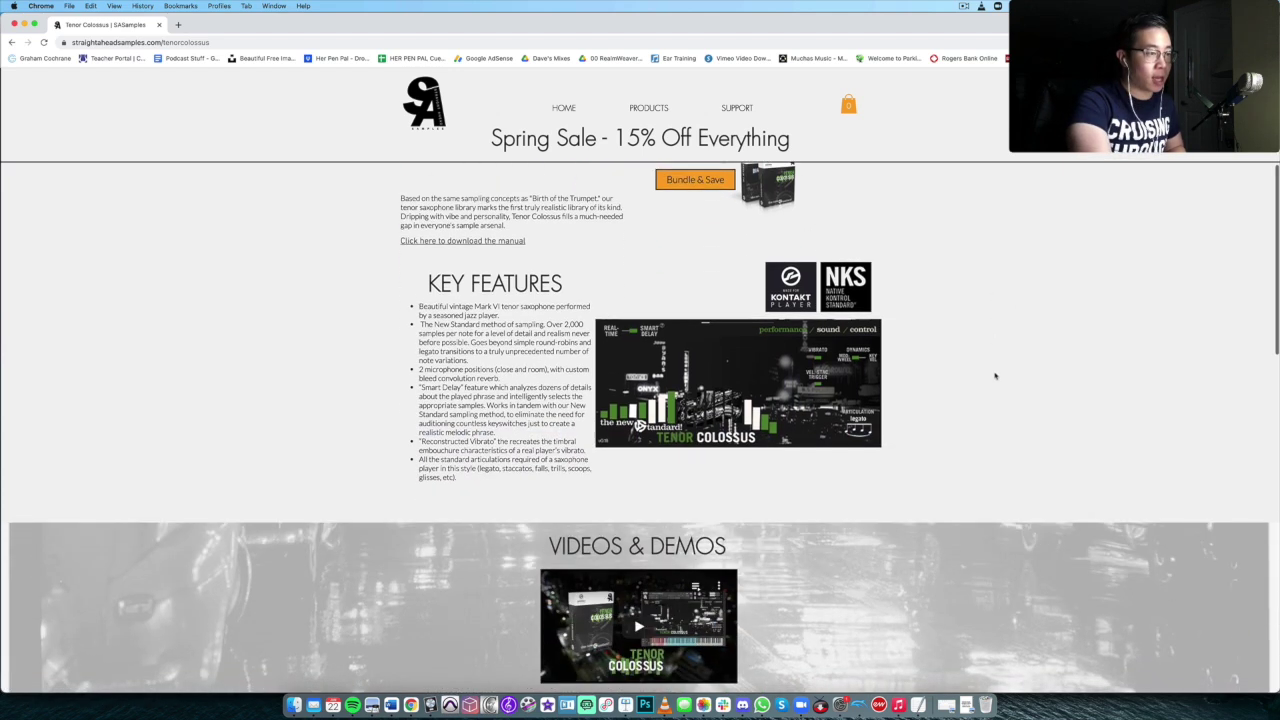
scroll(994, 371, up, 3)
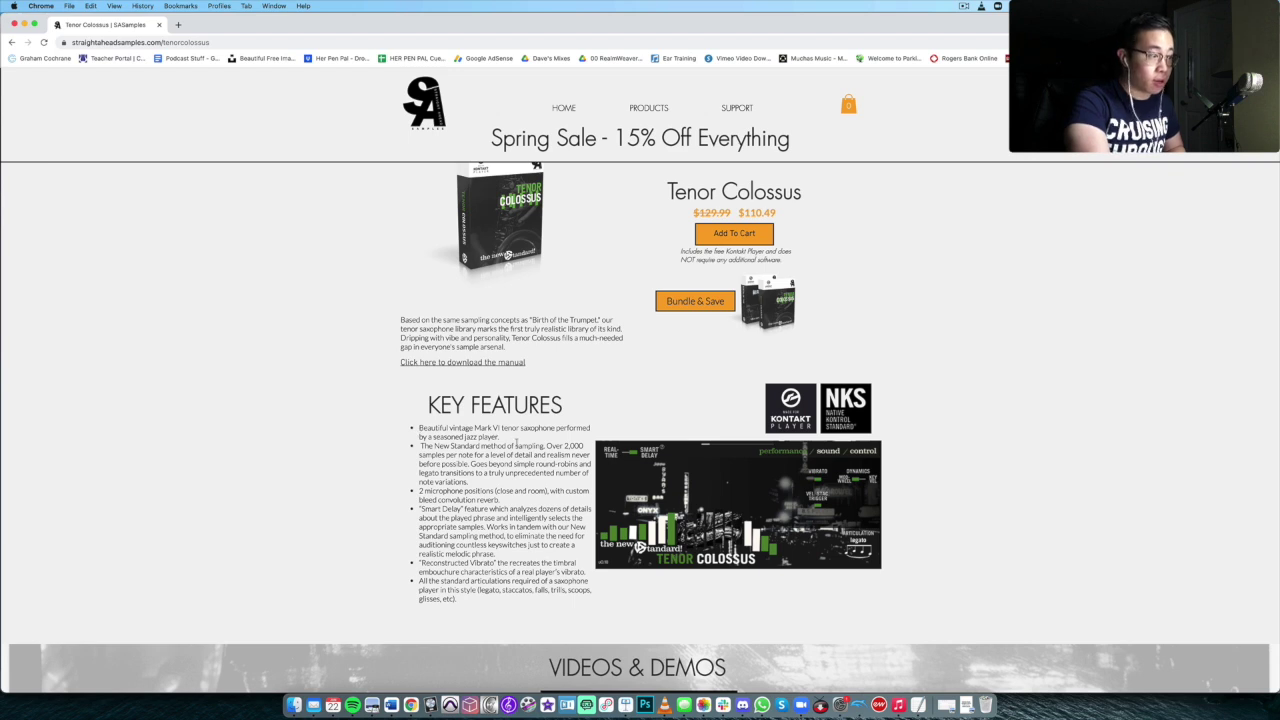
scroll(516, 445, down, 1)
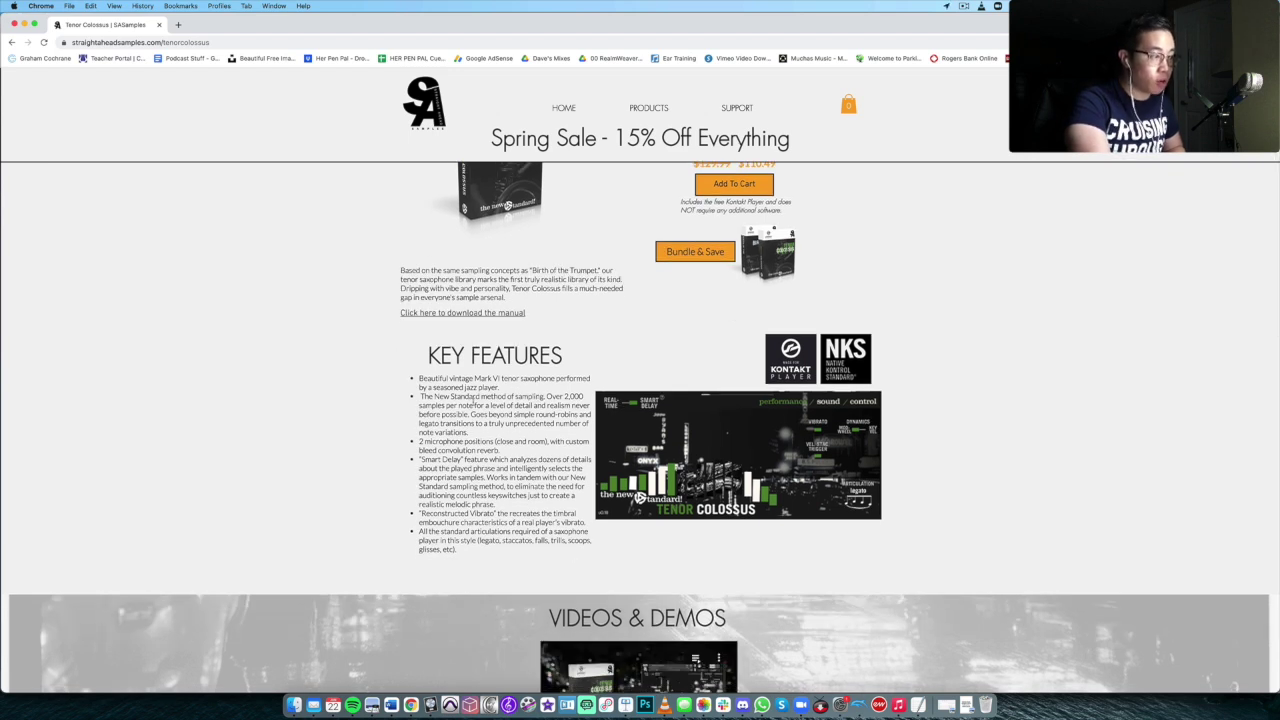
scroll(533, 441, down, 1)
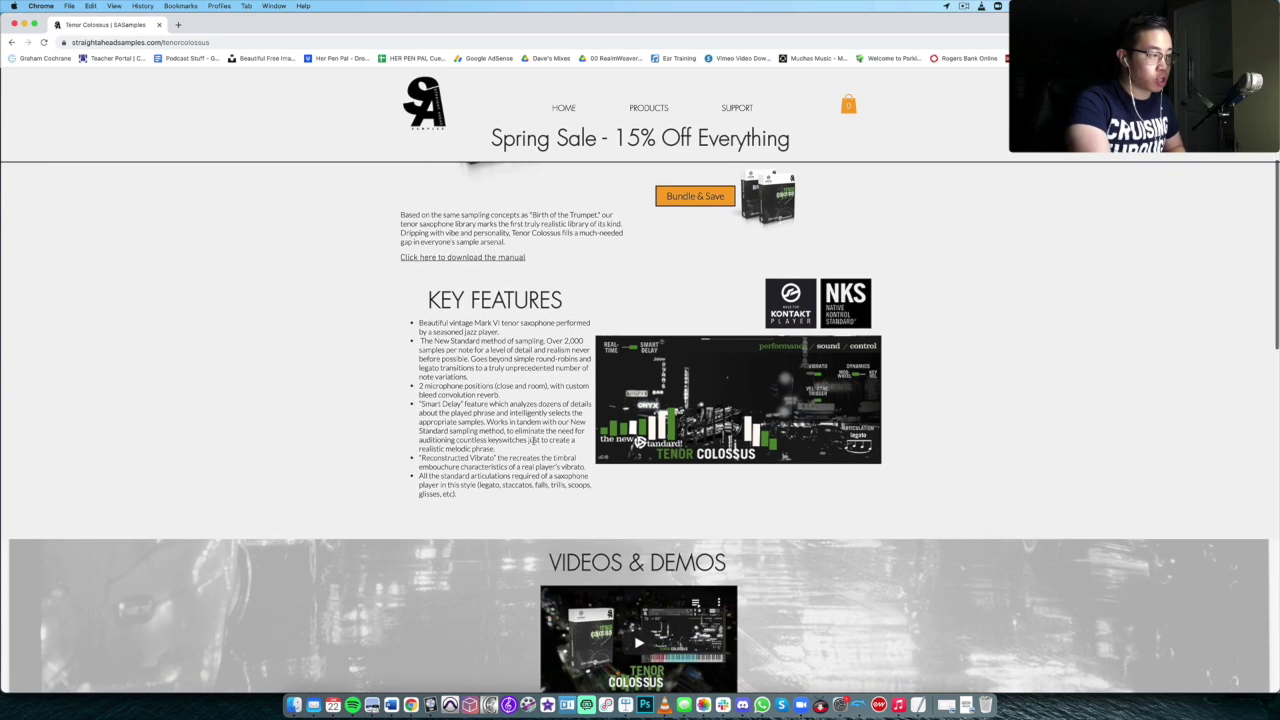
scroll(501, 402, down, 1)
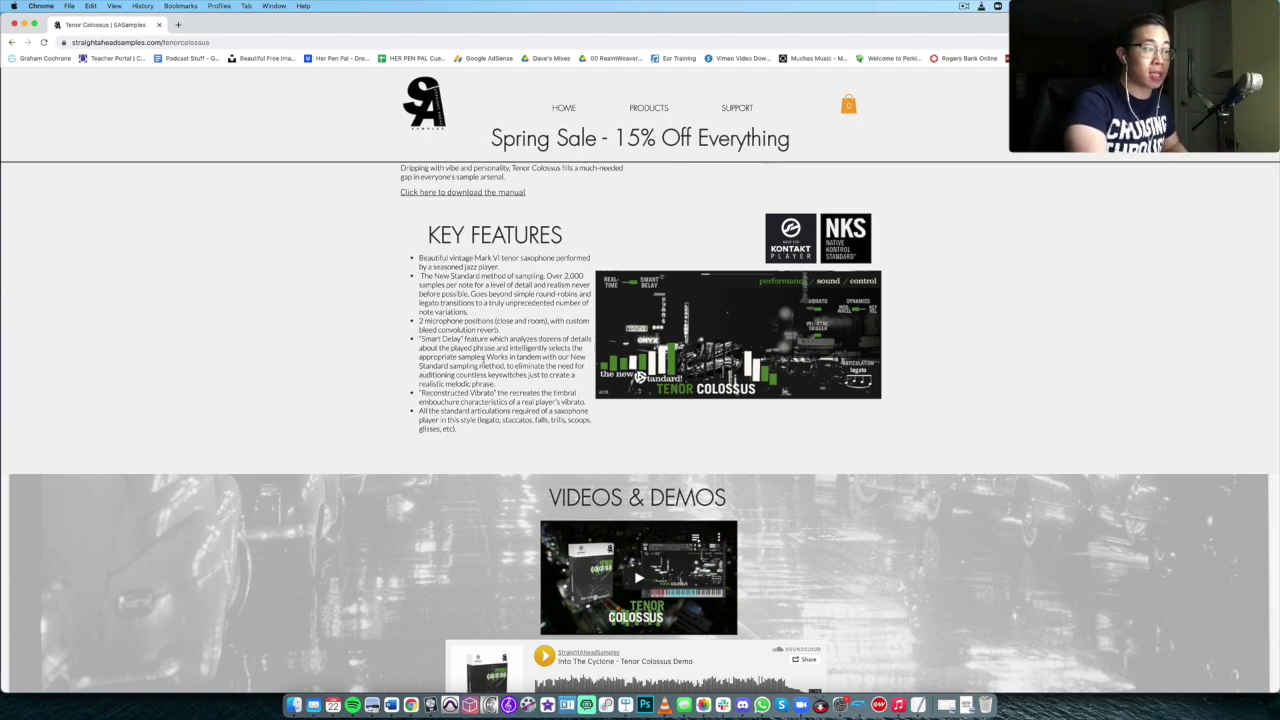
scroll(486, 357, down, 2)
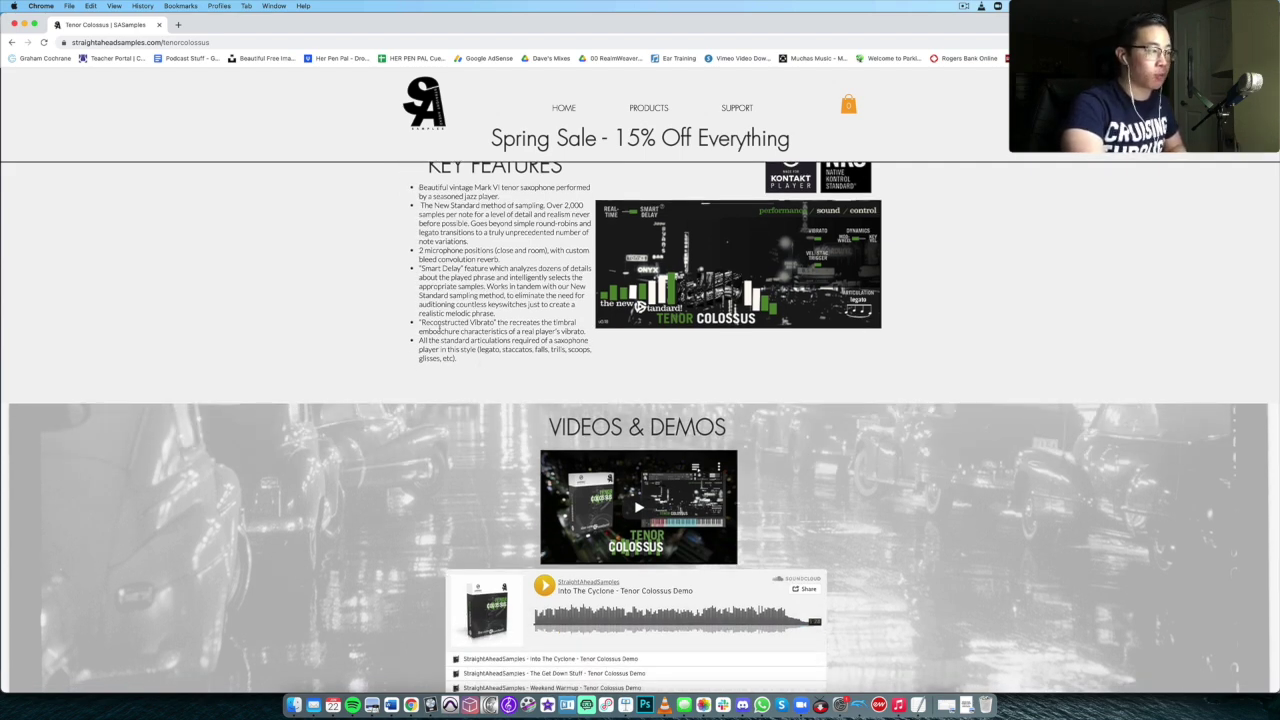
scroll(417, 301, down, 1)
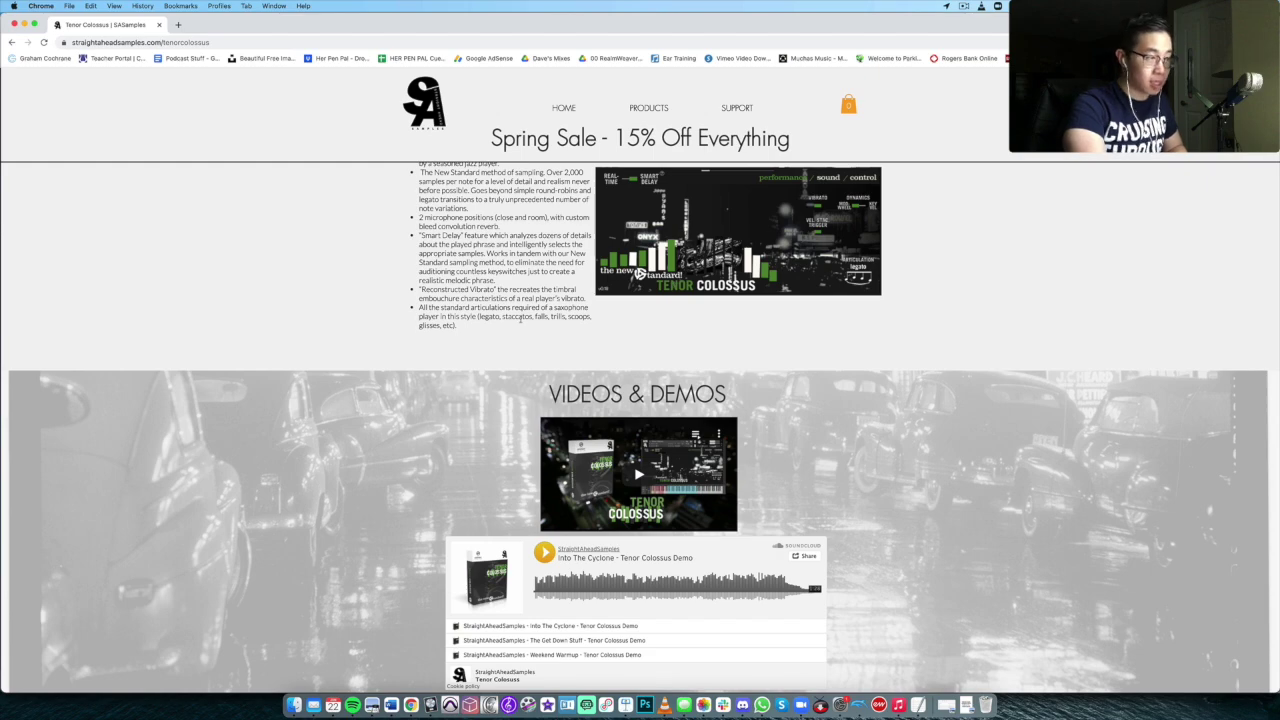
scroll(520, 318, down, 7)
scroll(733, 549, up, 8)
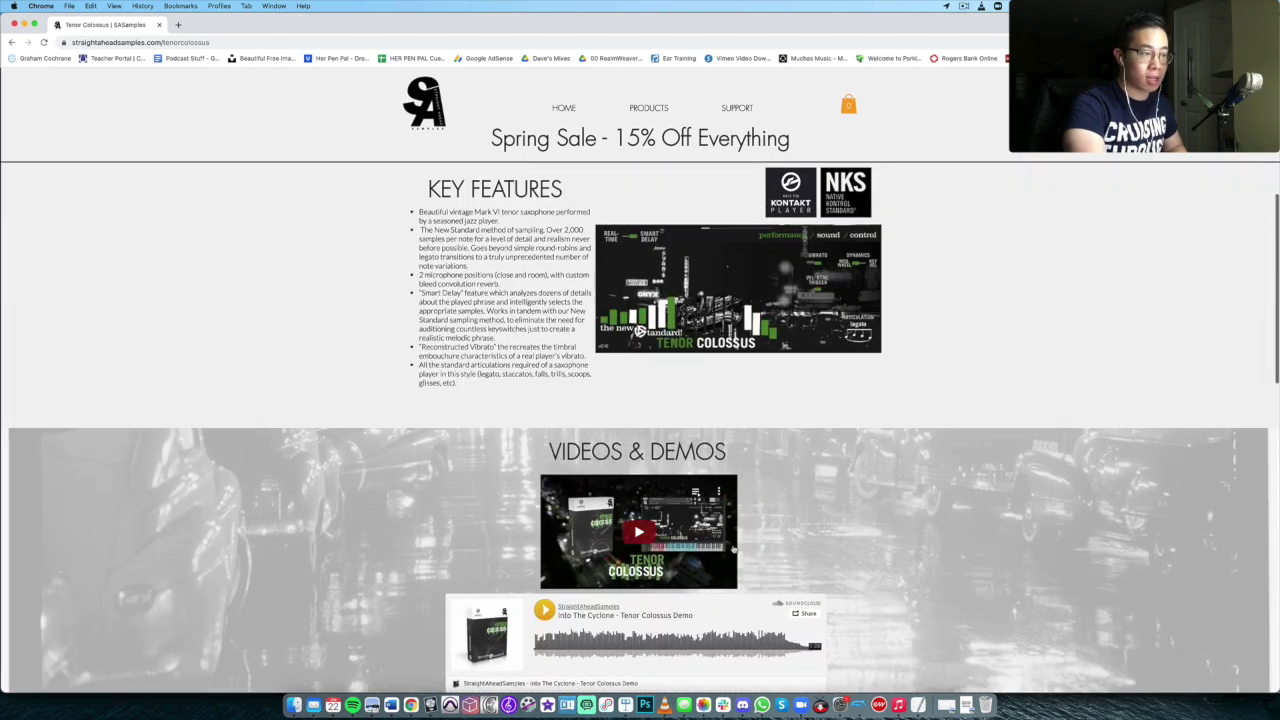
scroll(733, 549, down, 10)
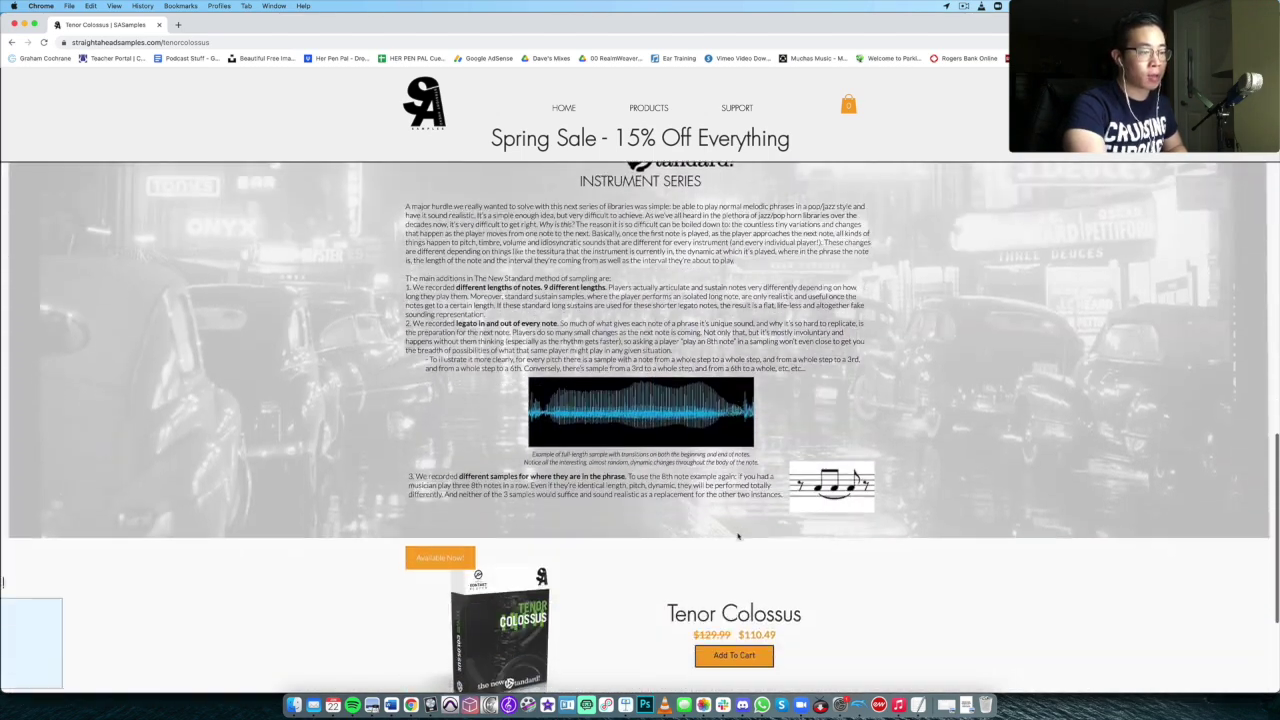
scroll(738, 537, down, 3)
scroll(738, 537, up, 15)
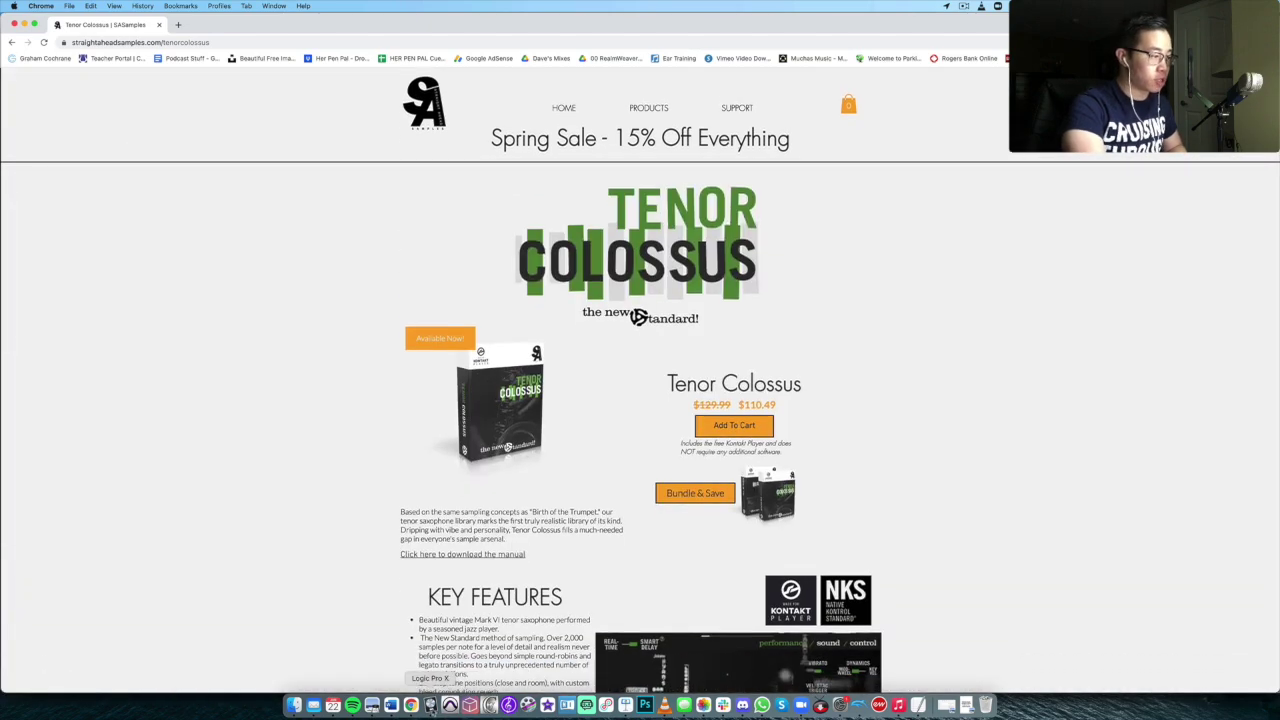
click(430, 705)
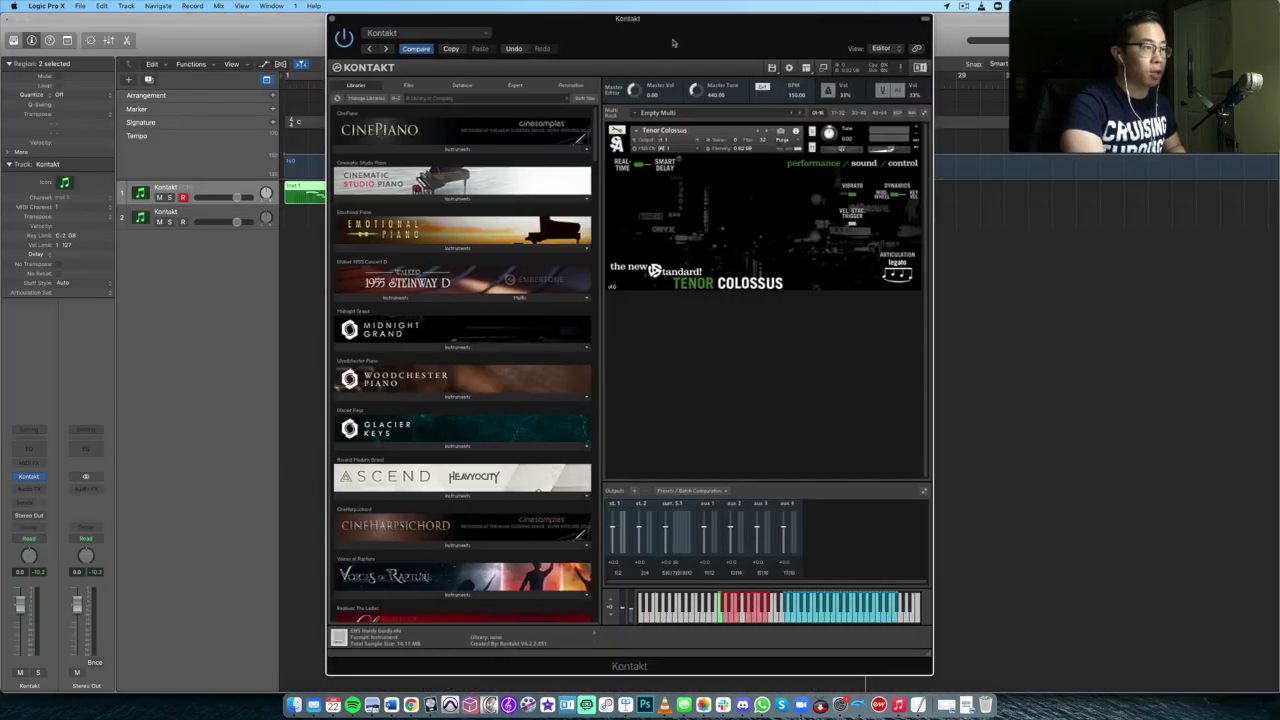
drag(673, 43, 691, 43)
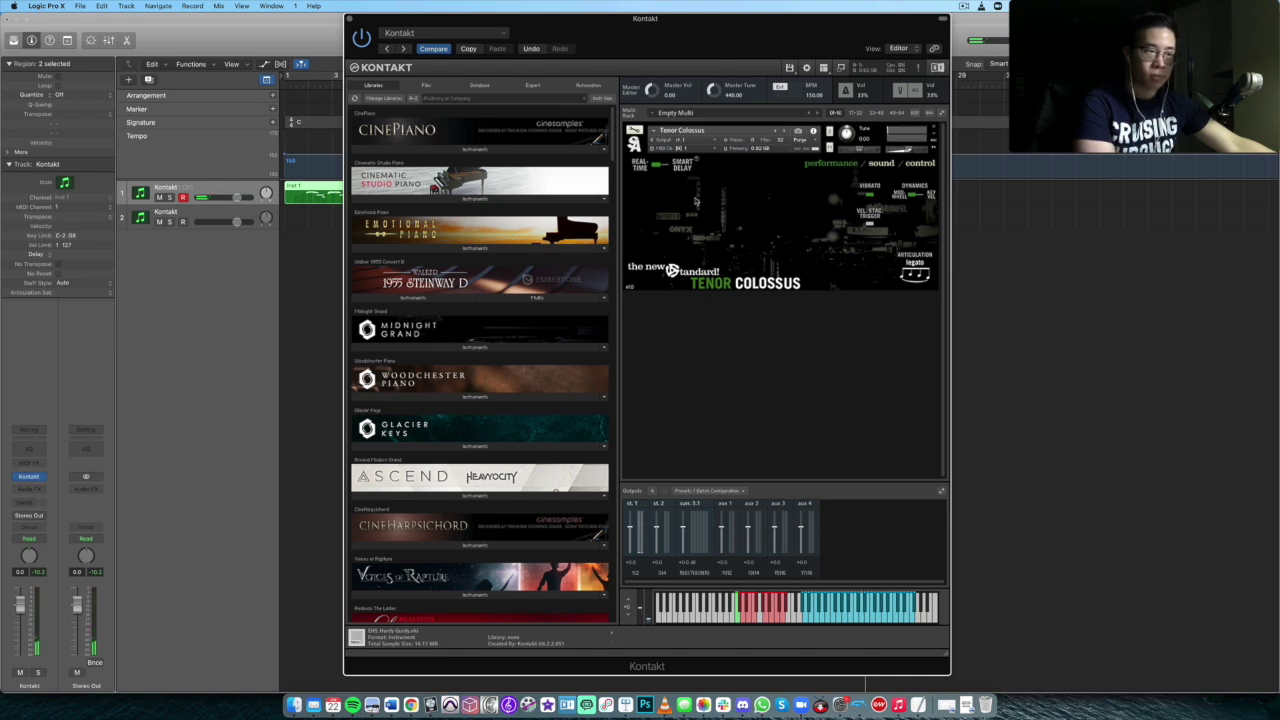
click(919, 164)
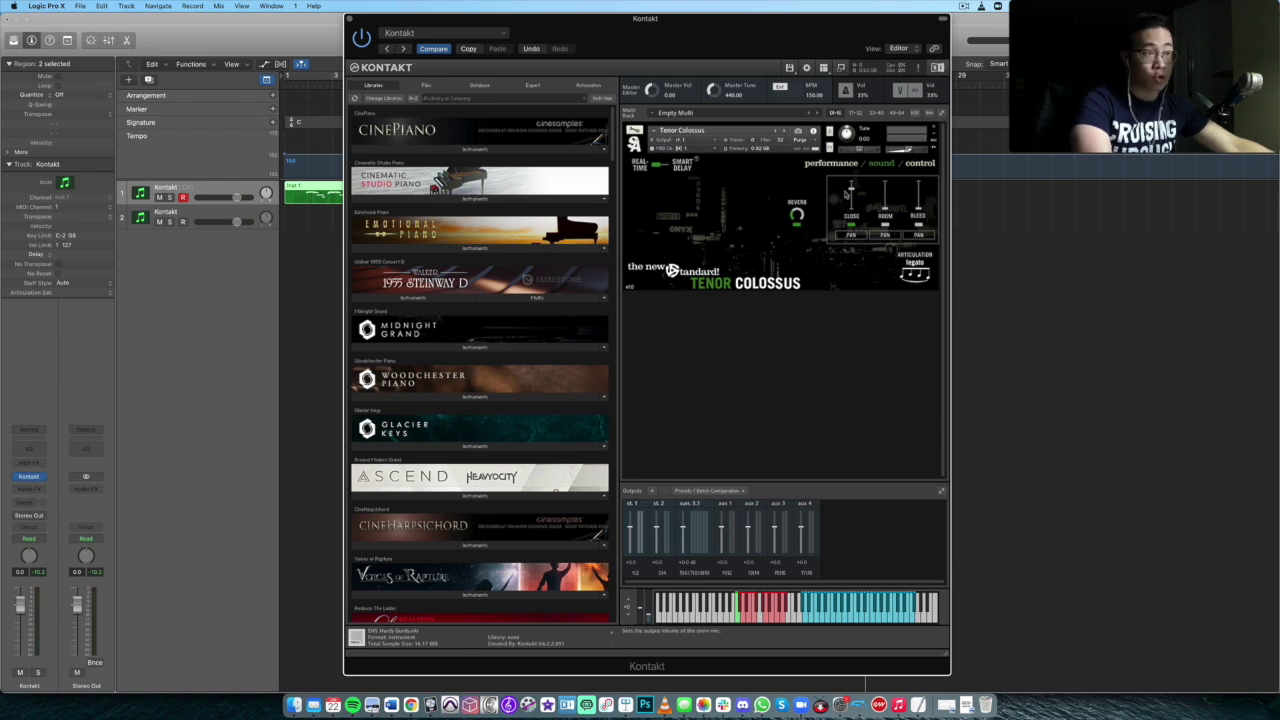
click(828, 164)
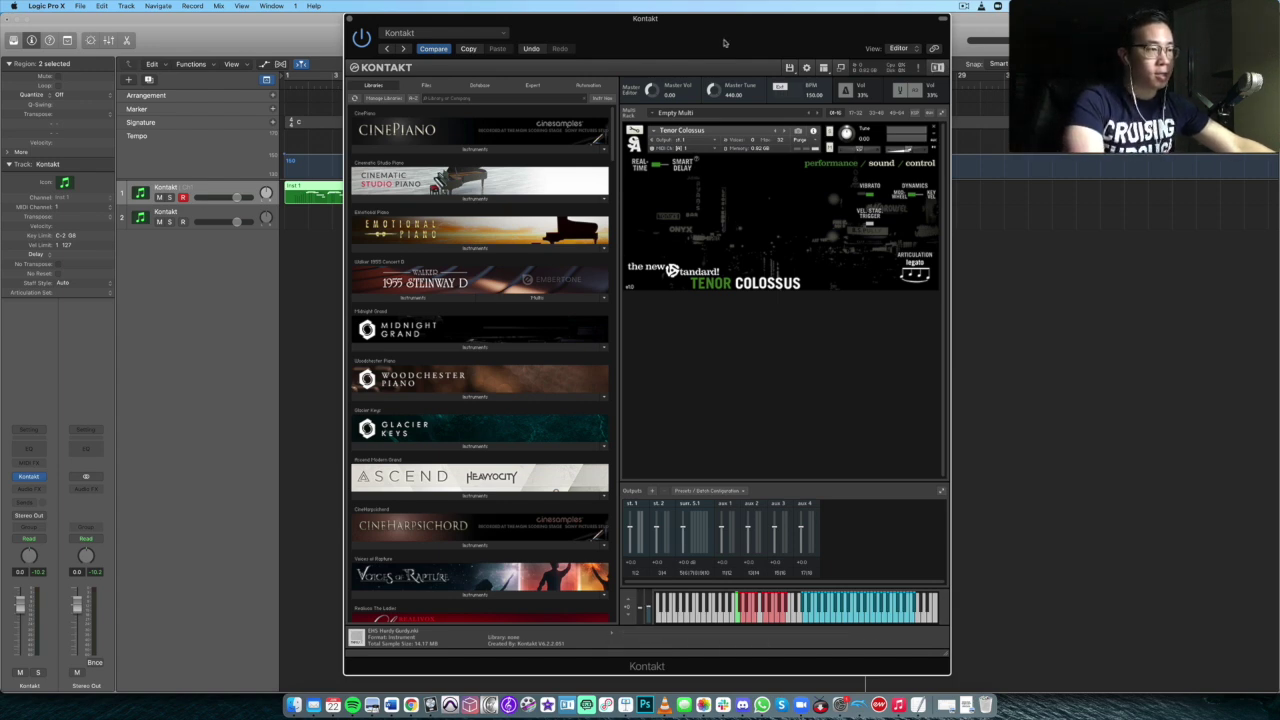
drag(726, 44, 763, 44)
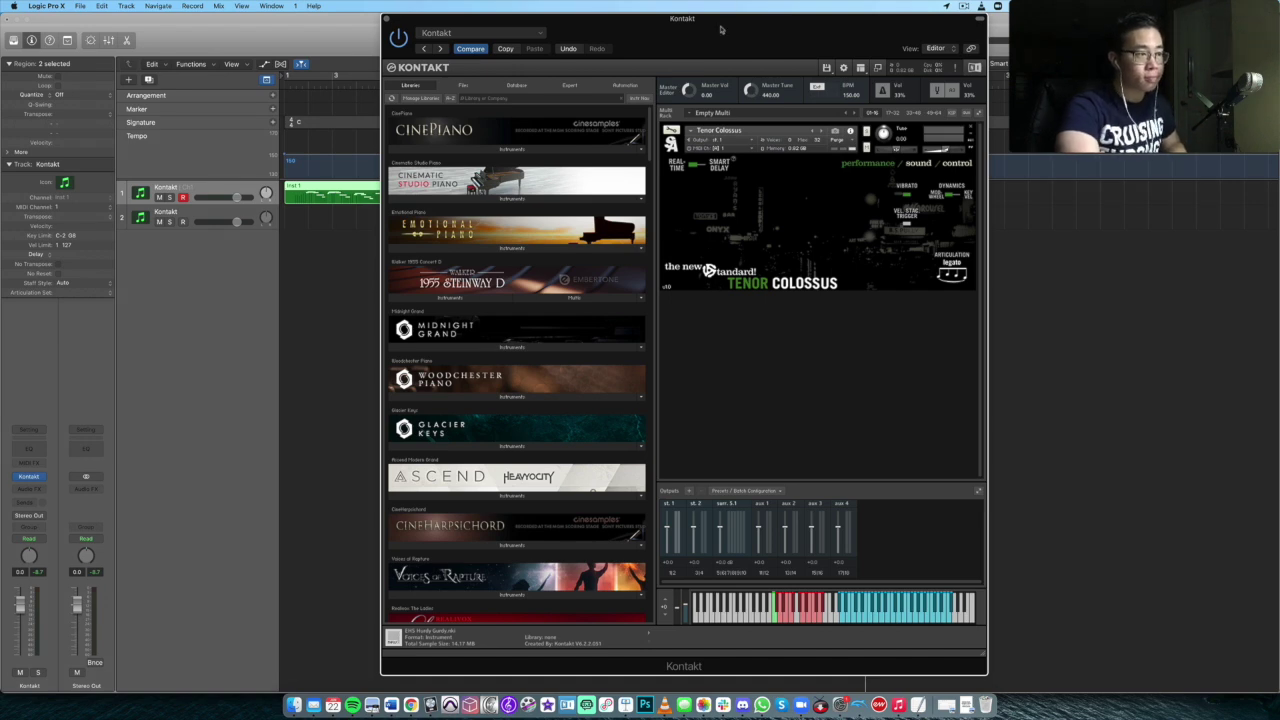
- Nudge the Kontakt window with the loaded Tenor Colossus a little to the left
drag(722, 21, 684, 22)
- Show the Smart Delay explanation on the Tenor Colossus panel and nudge Kontakt slightly left
click(660, 168)
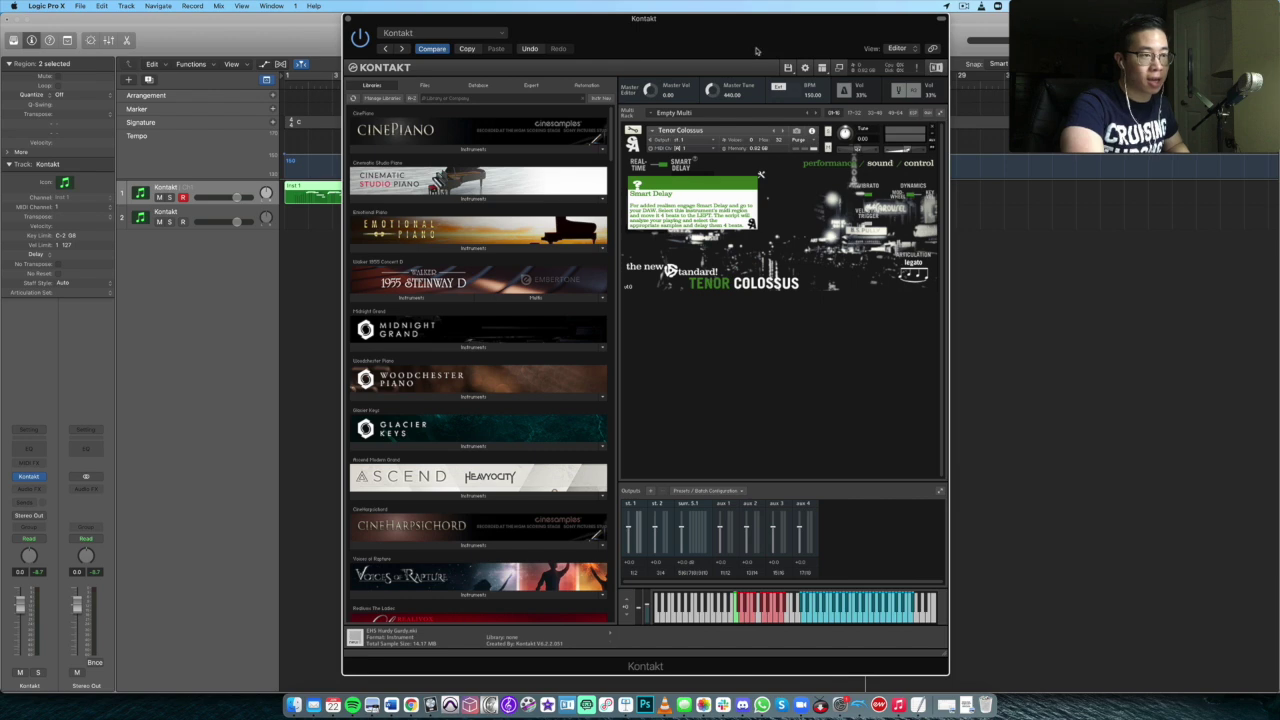
drag(736, 57, 731, 57)
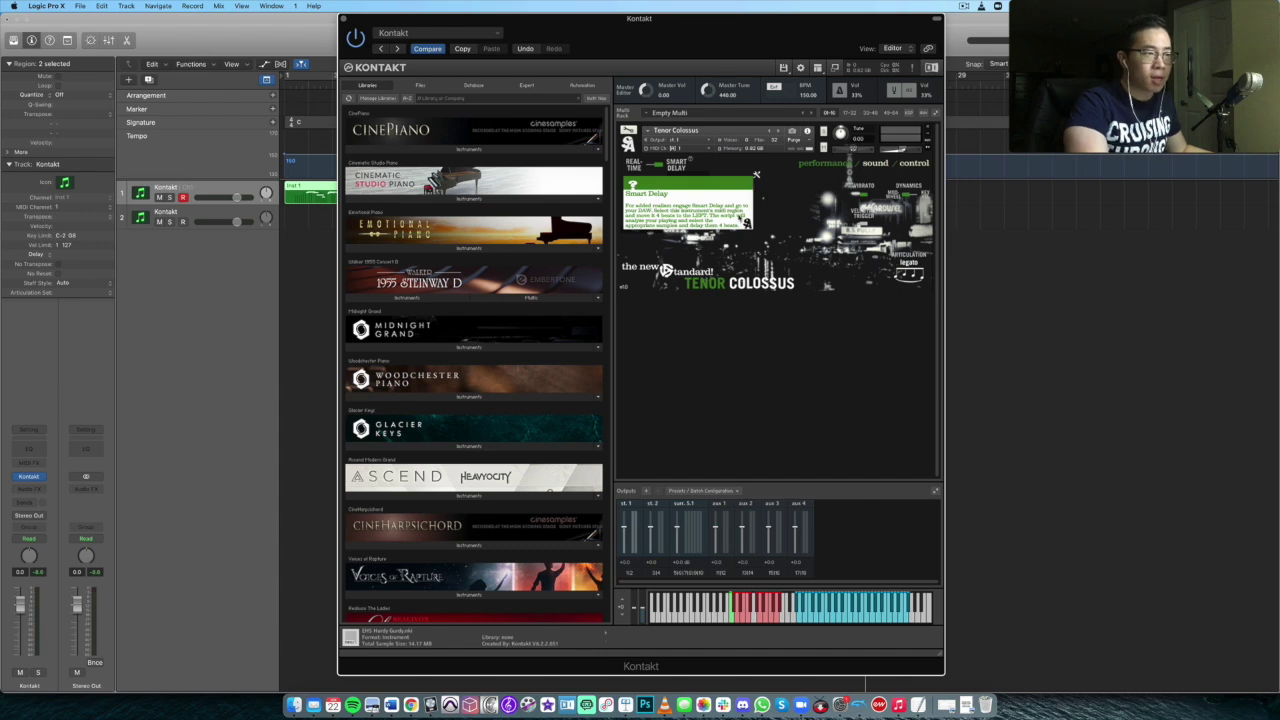
- Dismiss the green Smart Delay help popup on the Tenor Colossus panel
click(743, 217)
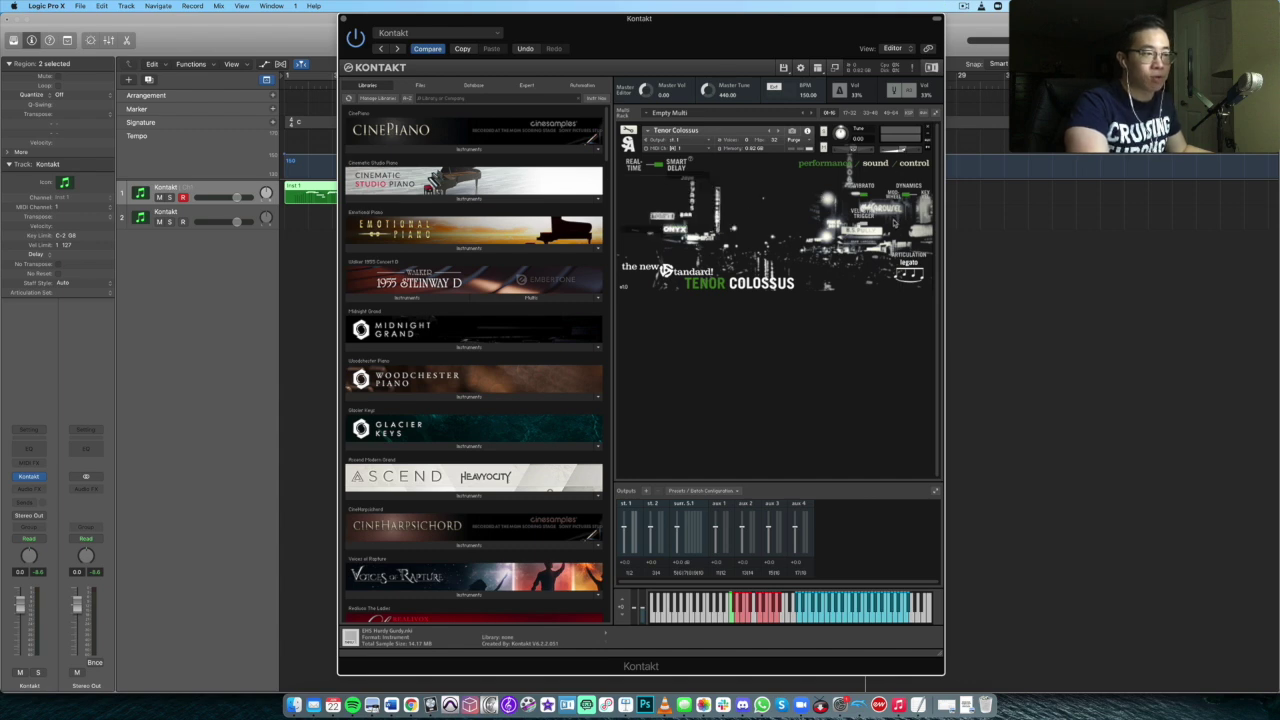
- Move Kontakt off the tracks, deselect both regions, and play the project from the start
drag(597, 42, 700, 274)
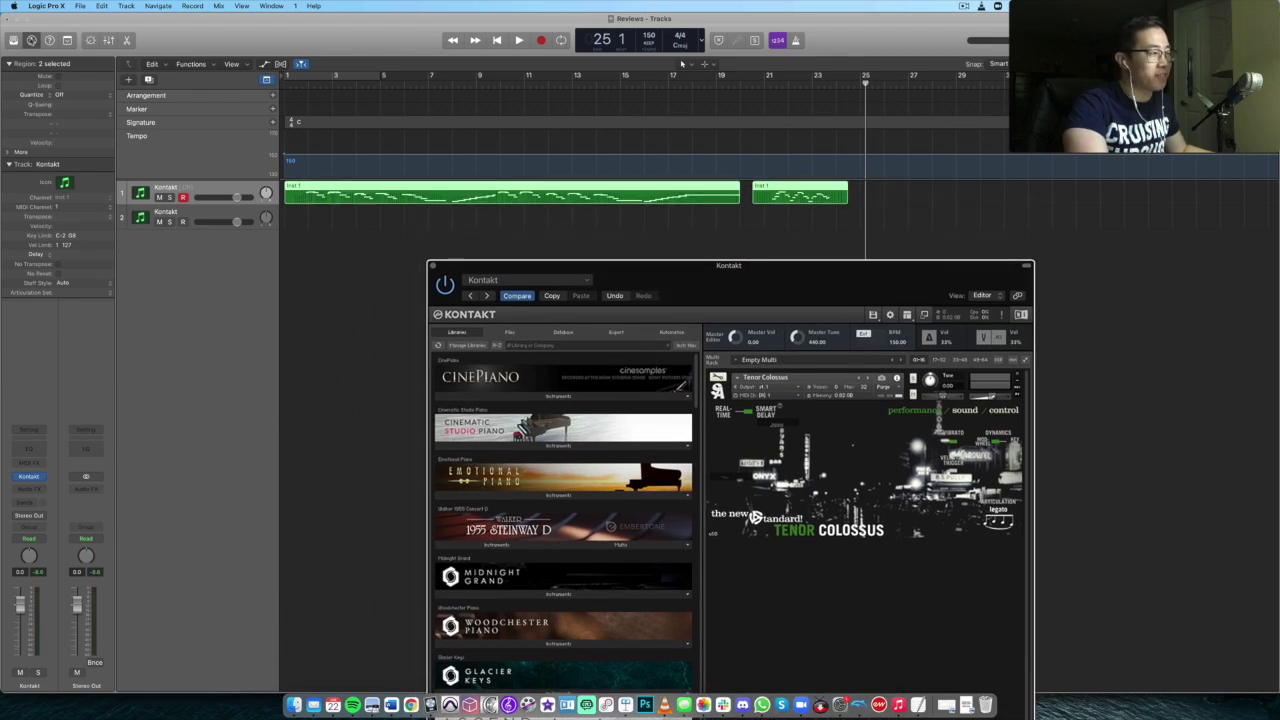
drag(892, 293, 938, 262)
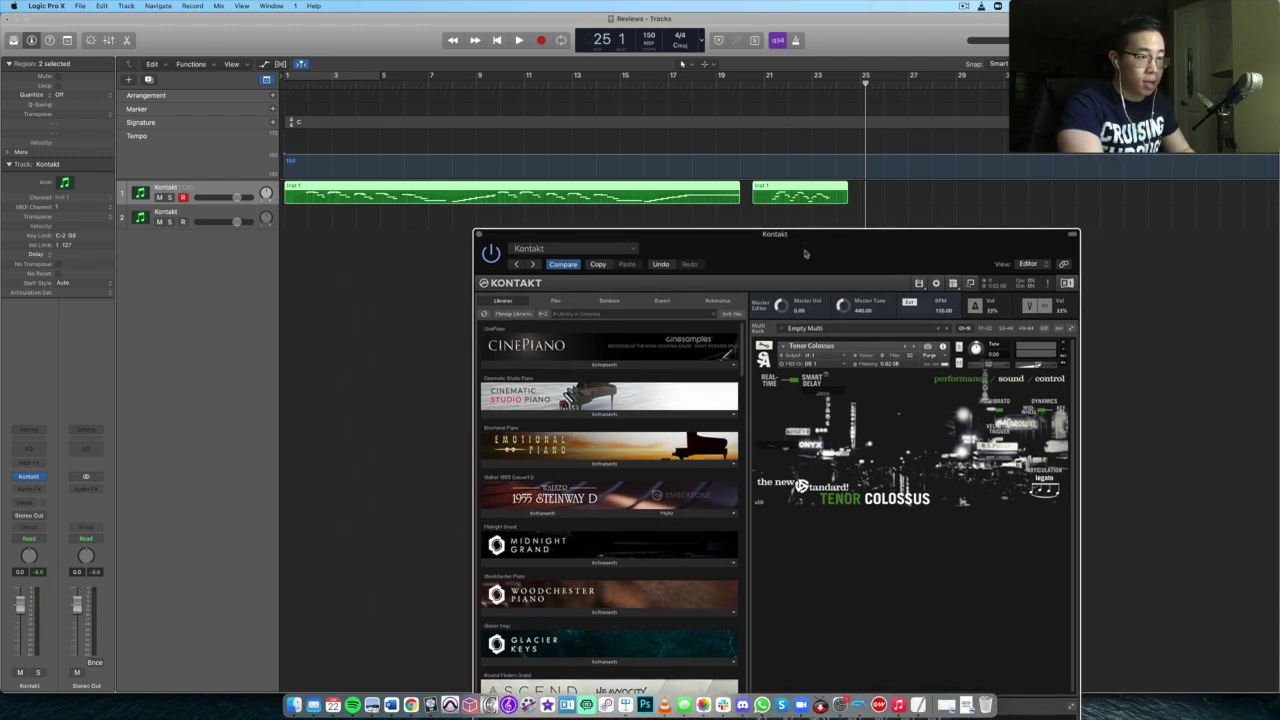
click(870, 200)
key(Return)
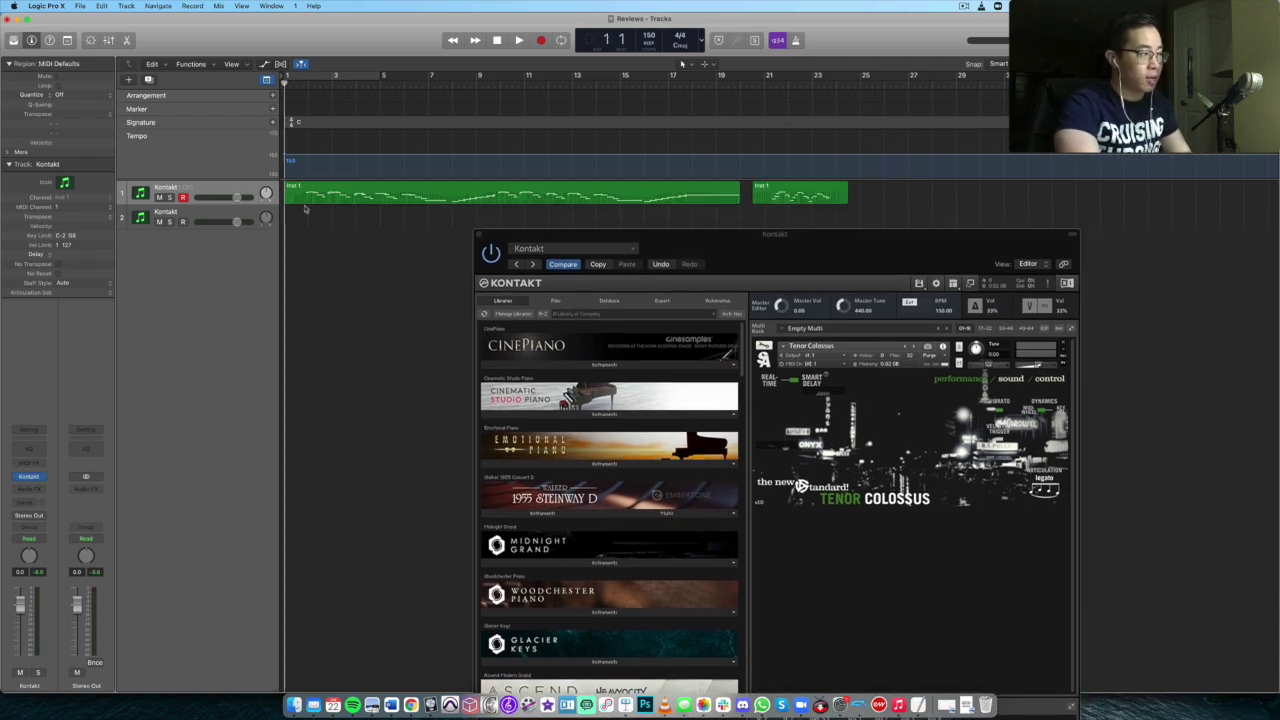
key(space)
- Show the first Inst 1 region's notes in the Piano Roll beside Kontakt, then stop playback
double_click(327, 206)
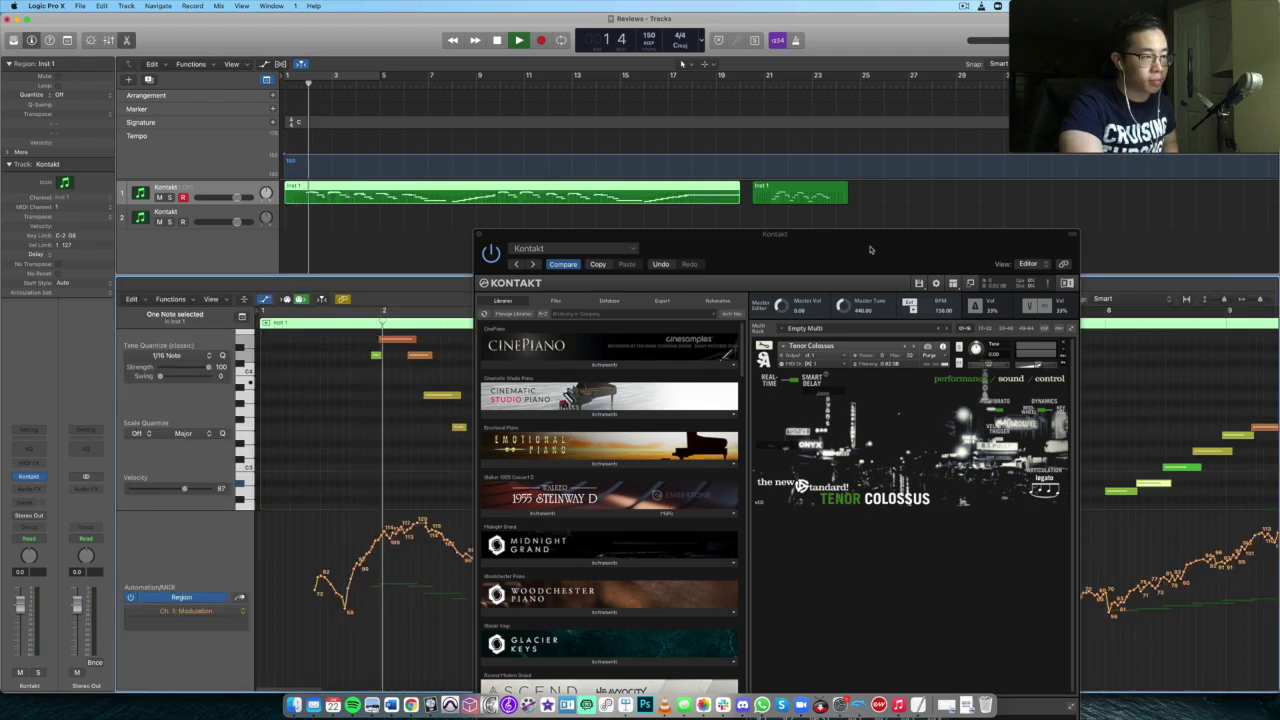
drag(870, 248, 99, 99)
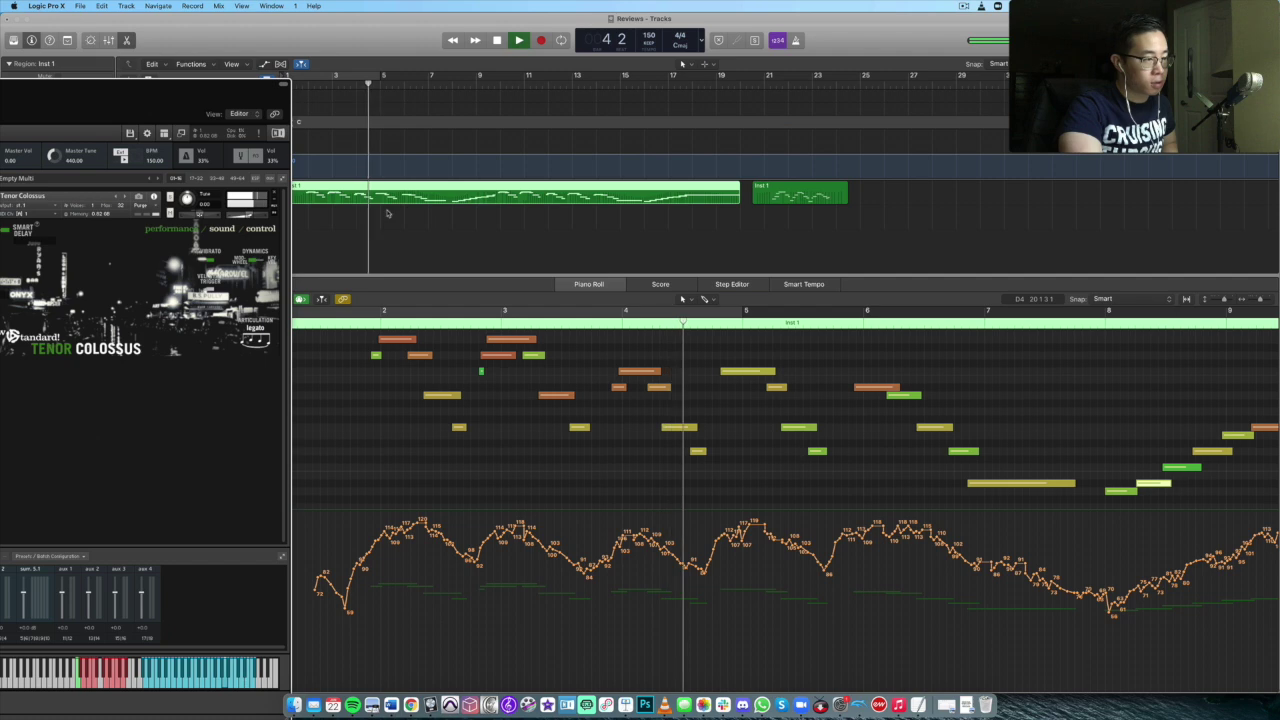
scroll(743, 386, up, 2)
scroll(743, 386, down, 2)
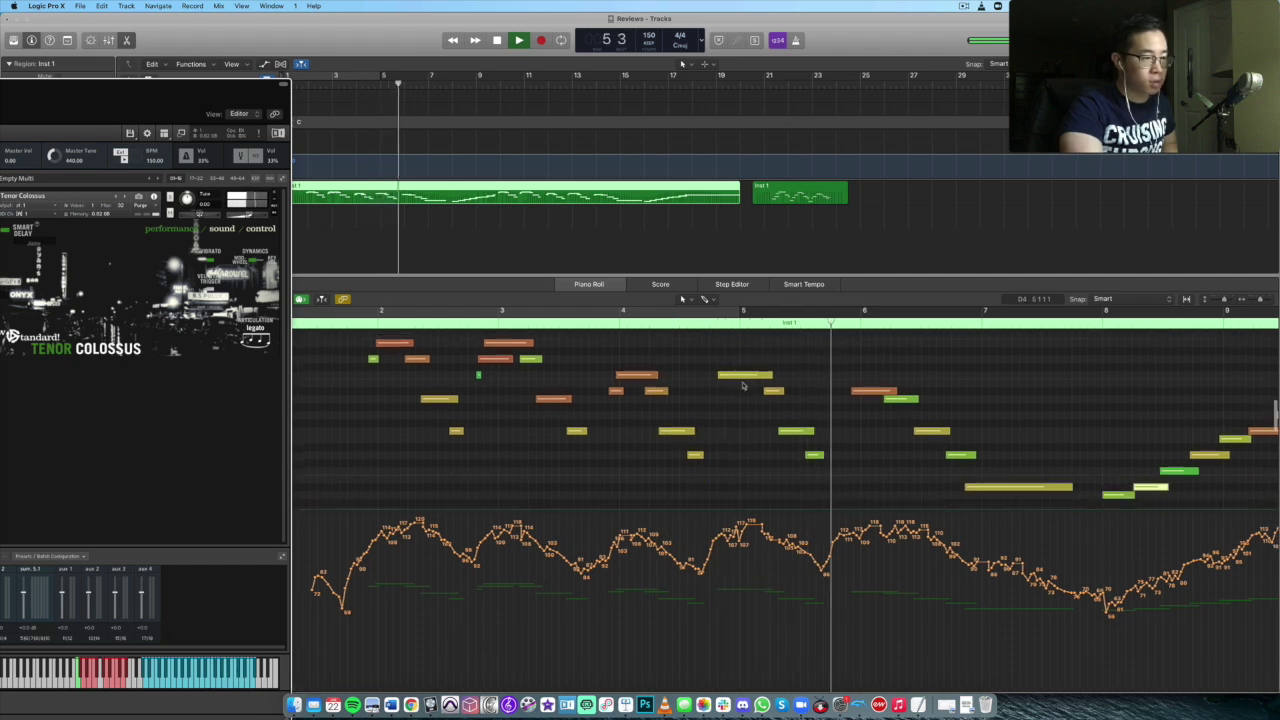
drag(35, 96, 185, 40)
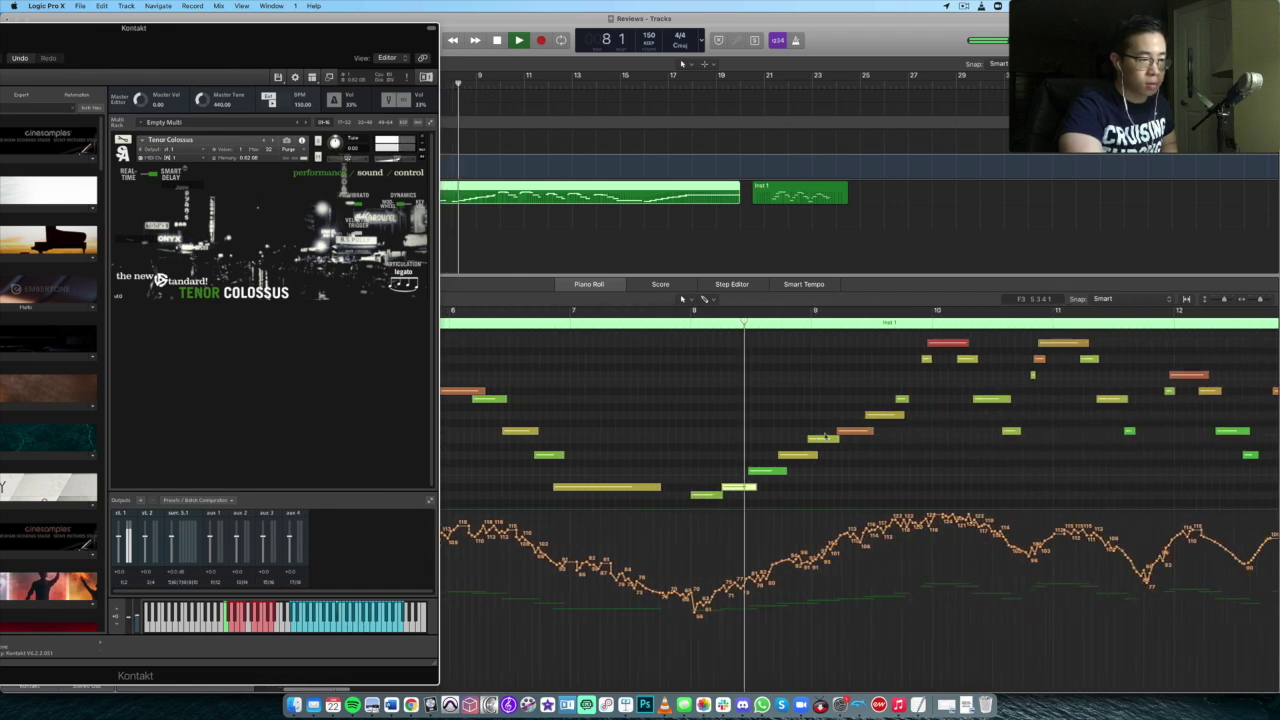
scroll(825, 436, up, 1)
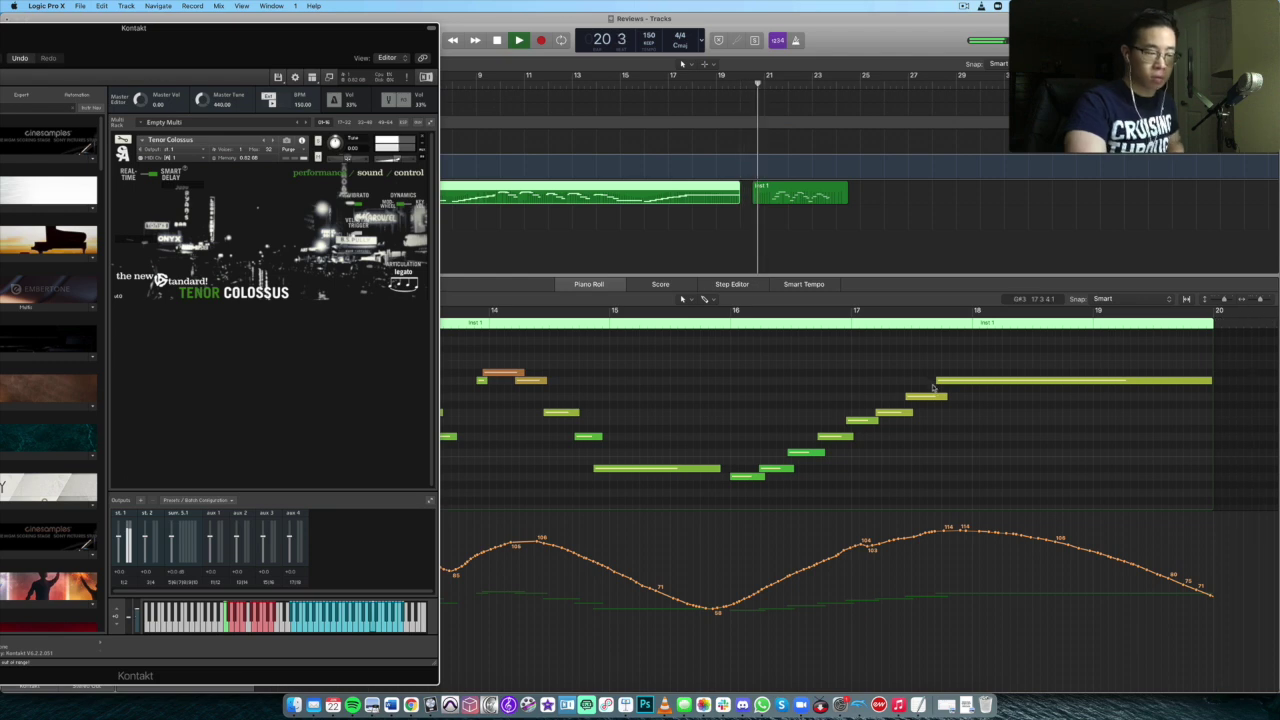
key(space)
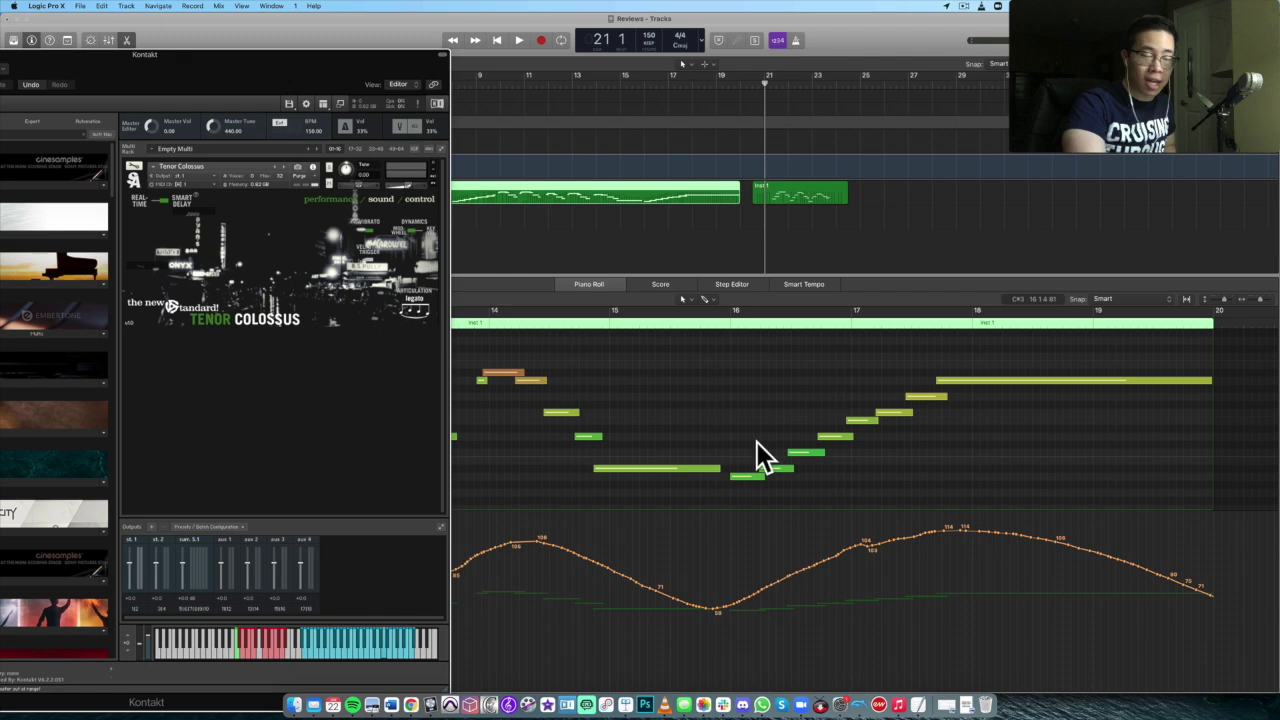
- Select and play the second Inst 1 region's lick, then return Kontakt to the centre
scroll(776, 358, left, 2)
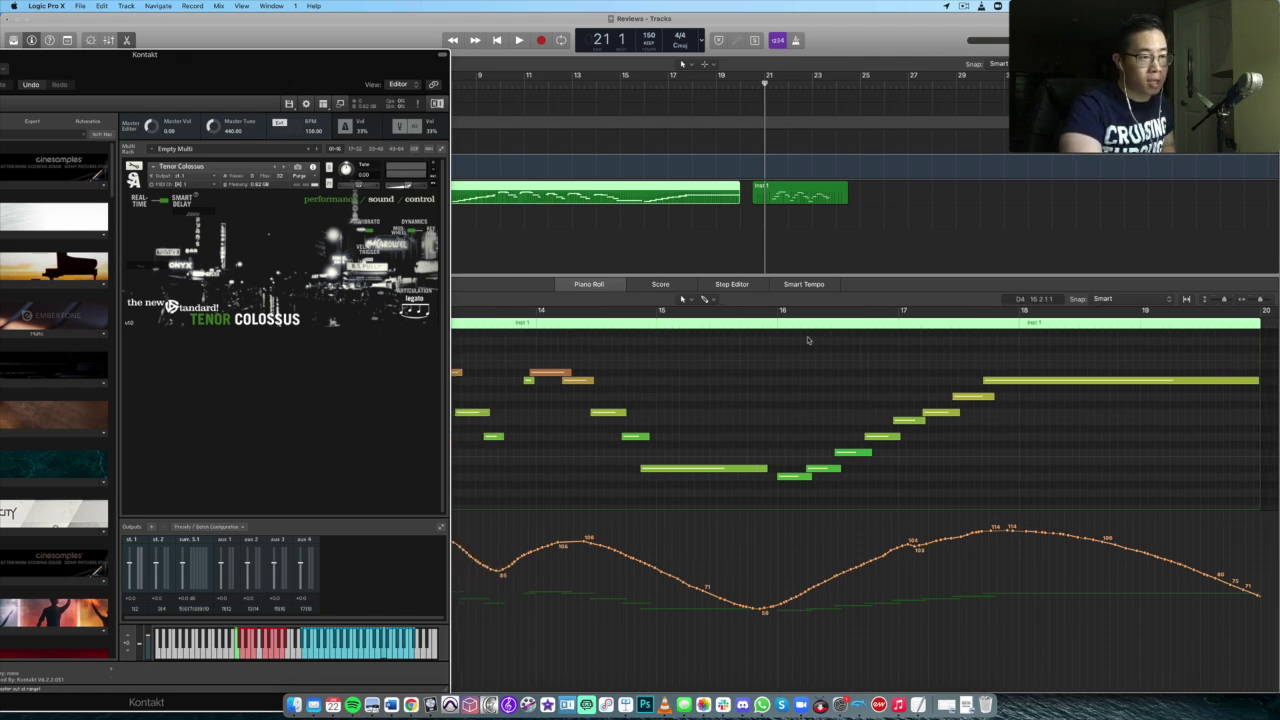
drag(160, 93, 2, 148)
scroll(570, 390, left, 10)
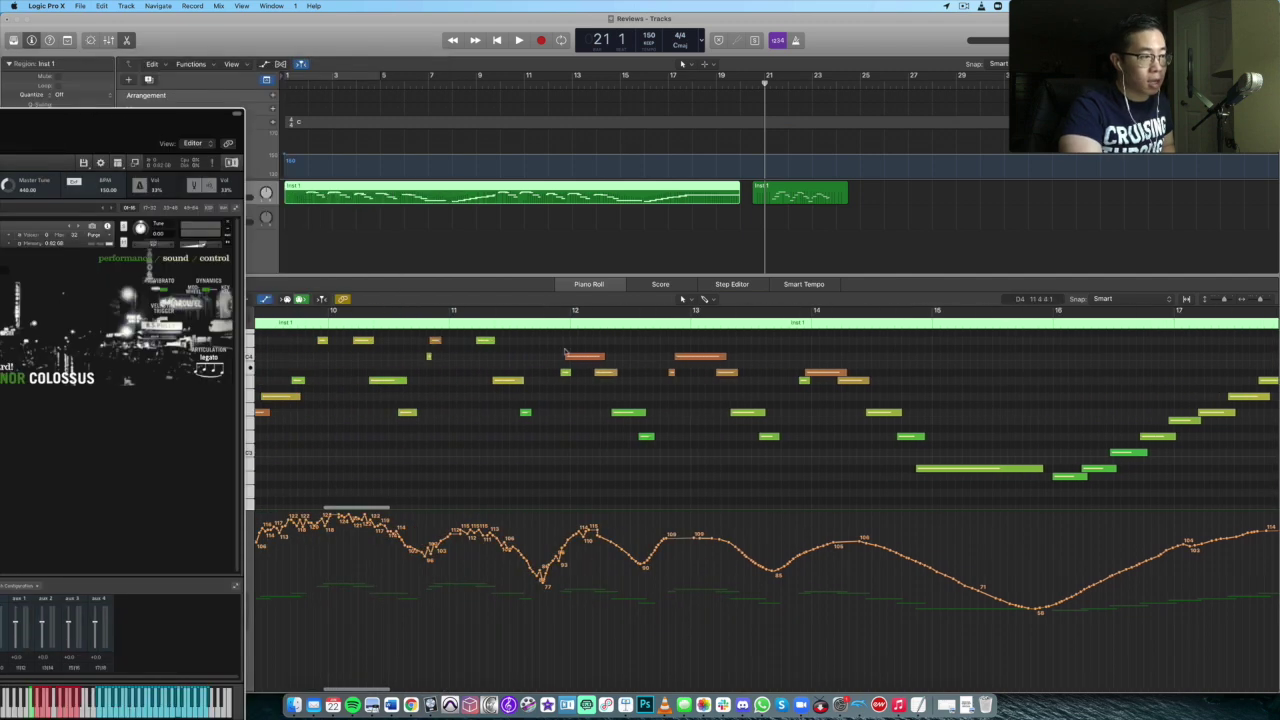
scroll(465, 384, up, 3)
scroll(465, 384, up, 3)
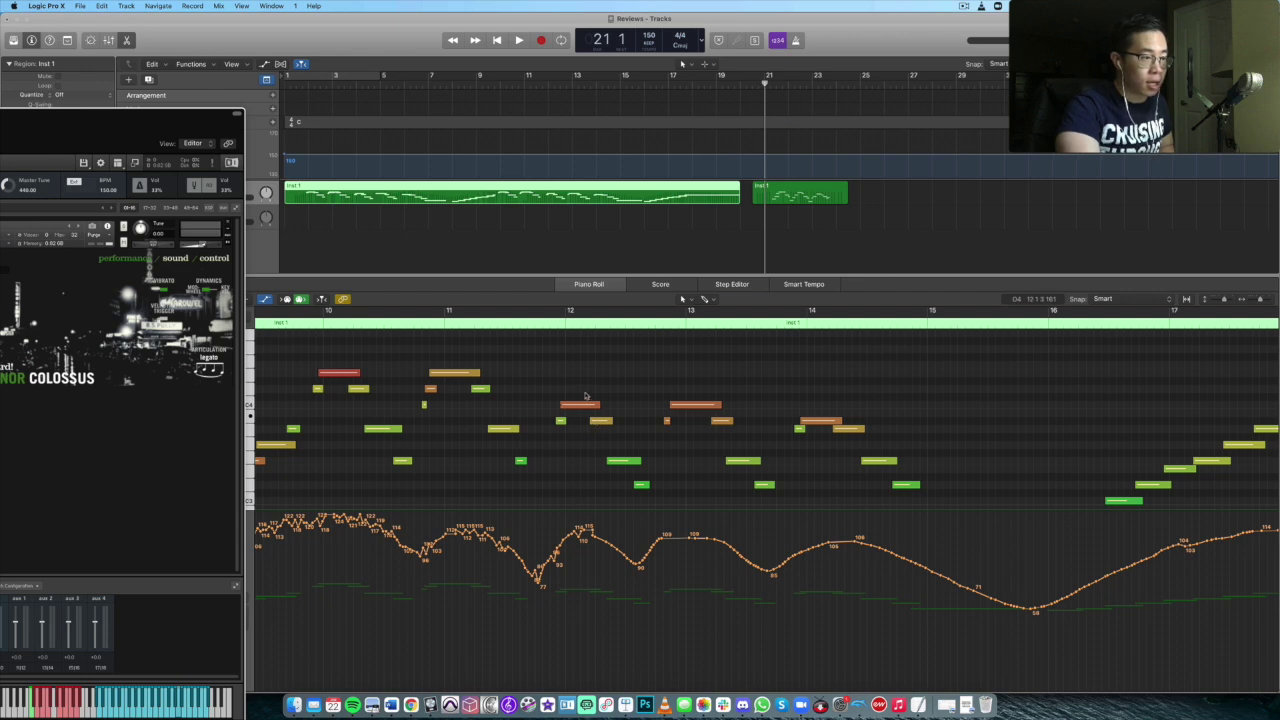
scroll(590, 410, right, 5)
scroll(585, 396, left, 8)
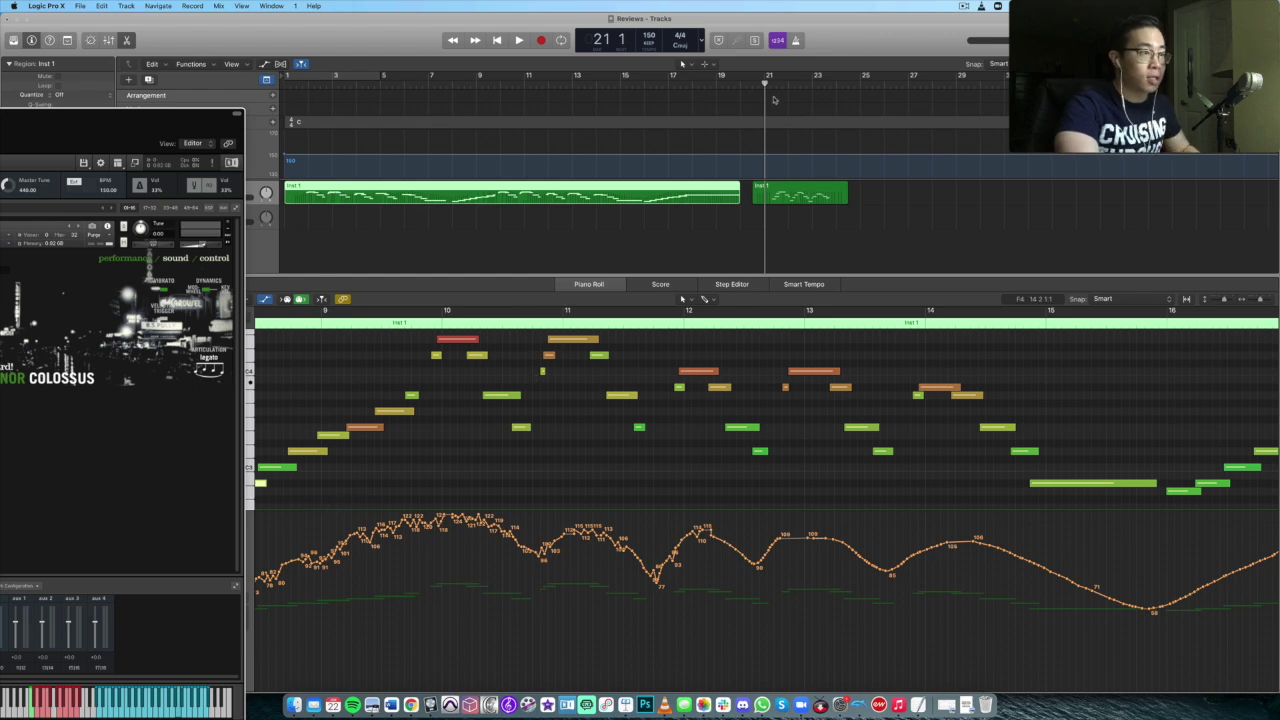
click(806, 198)
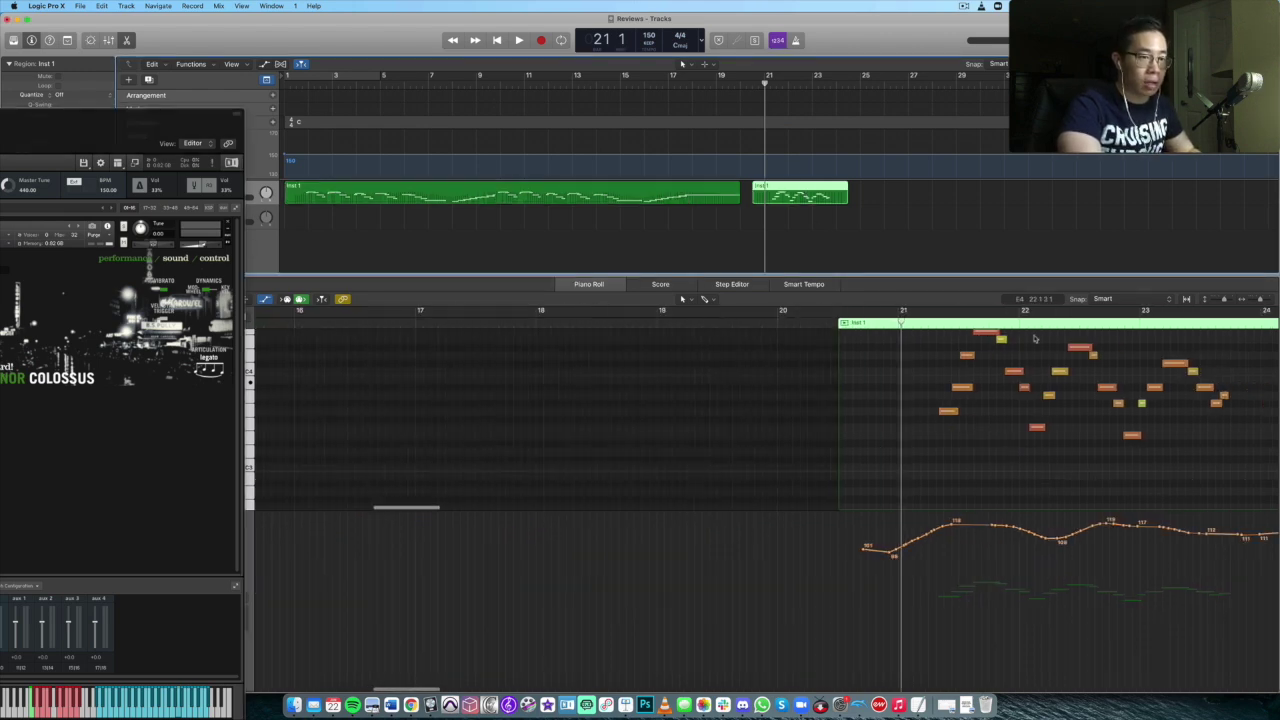
key(space)
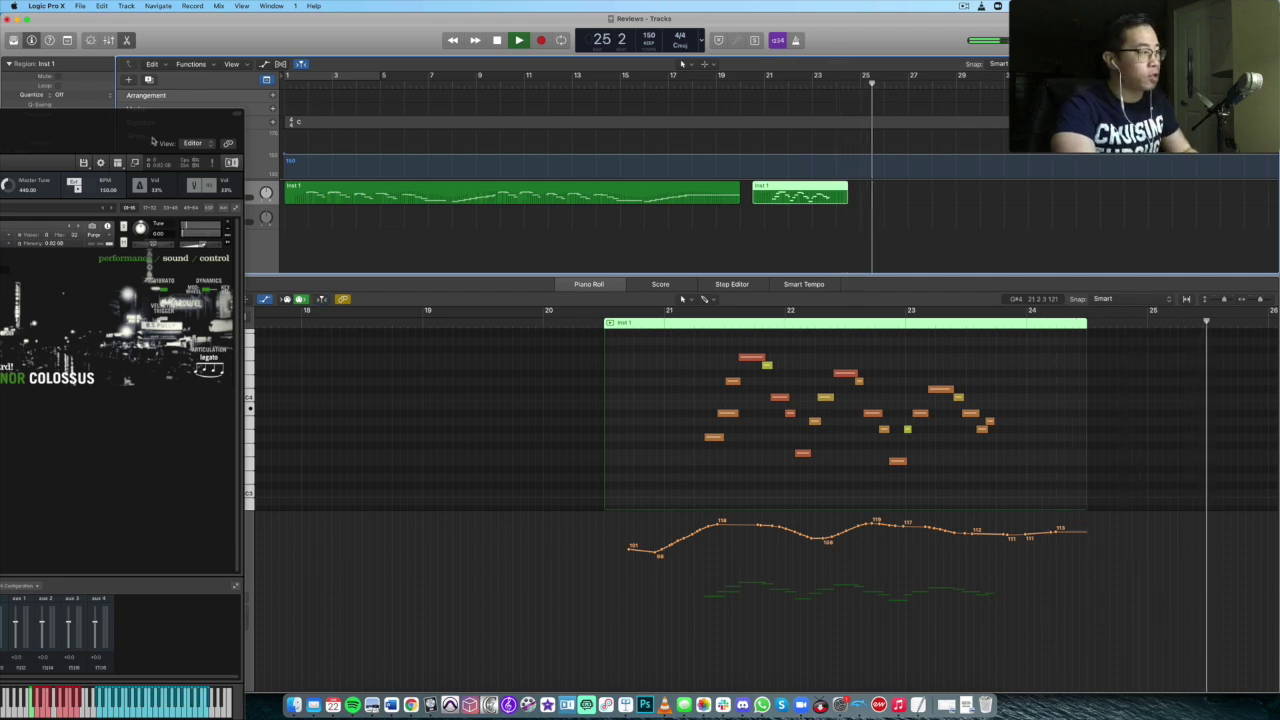
drag(120, 113, 830, 15)
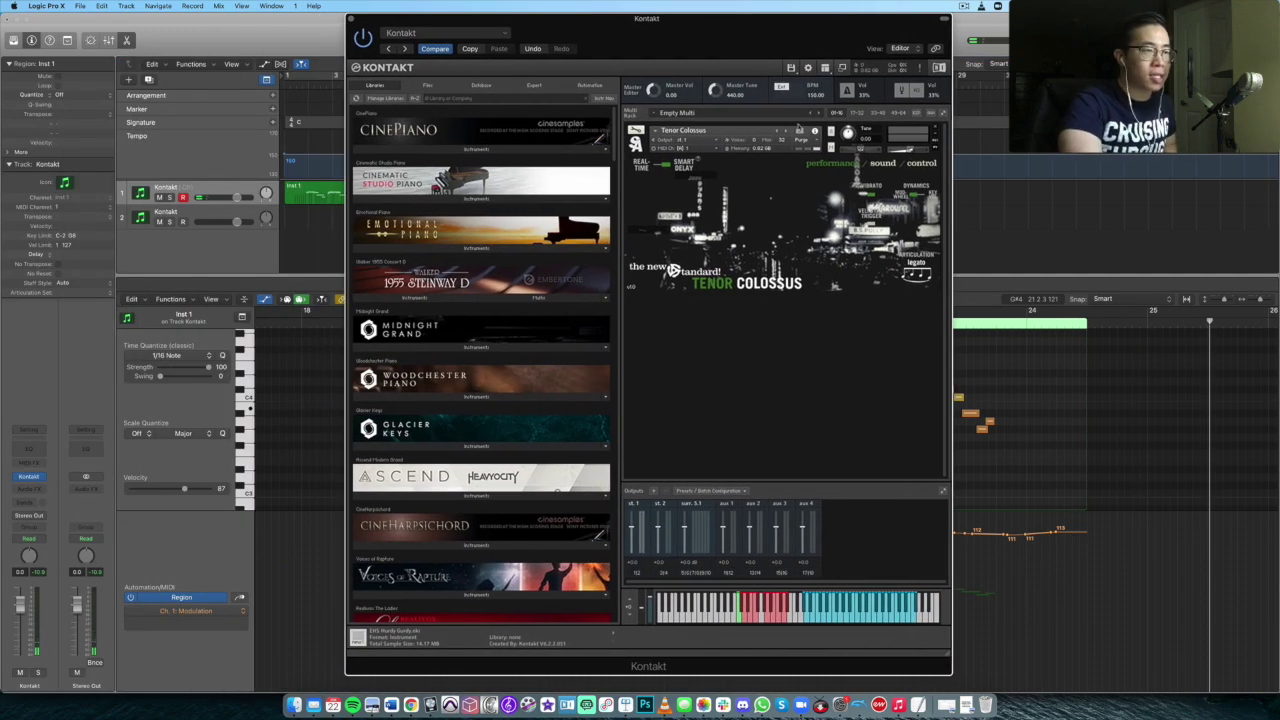
- Shift Kontakt slightly and show the Tenor Colossus sound page, then its control page
drag(729, 20, 679, 20)
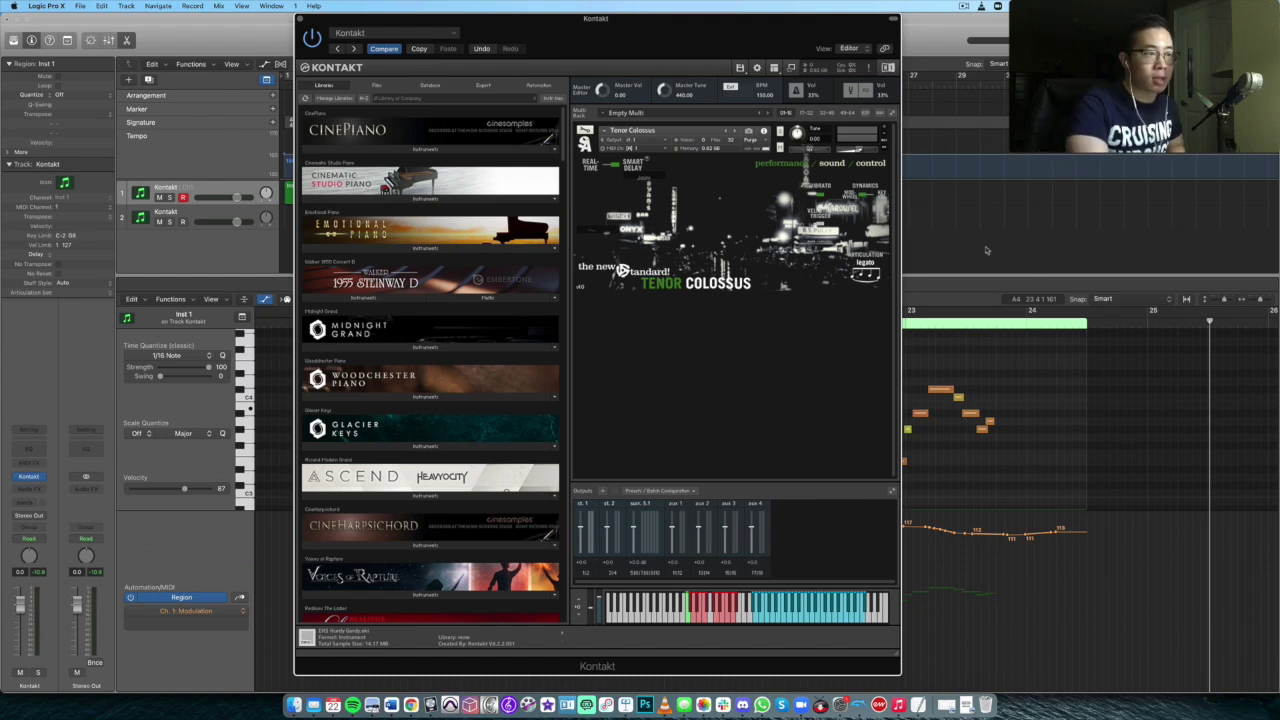
click(838, 164)
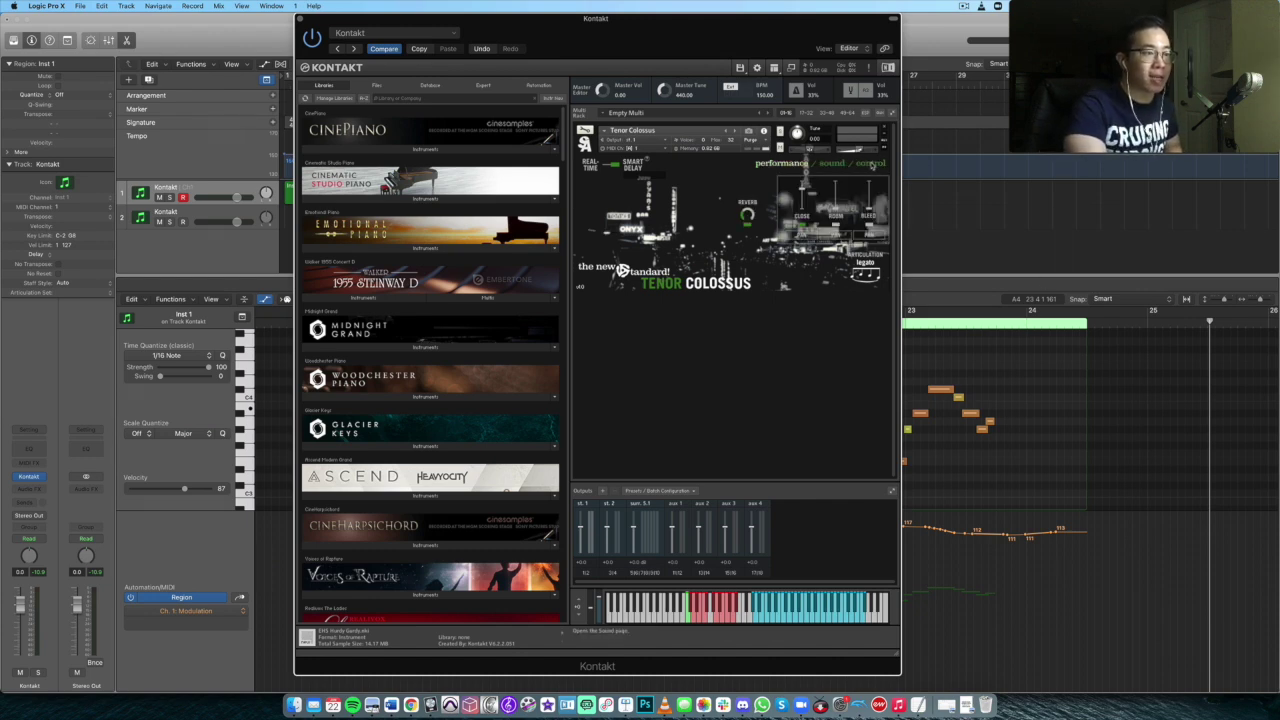
click(868, 164)
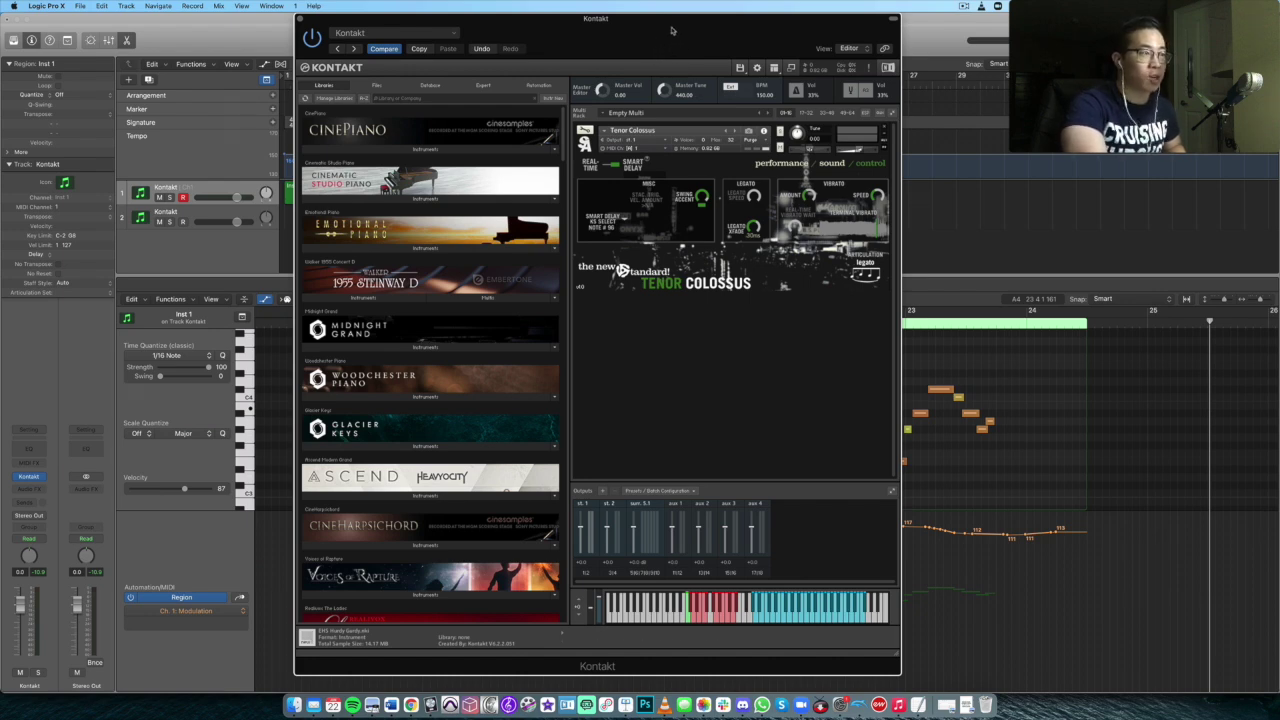
- Nudge the Kontakt window showing the Tenor Colossus control page a little to the right
drag(660, 40, 707, 33)
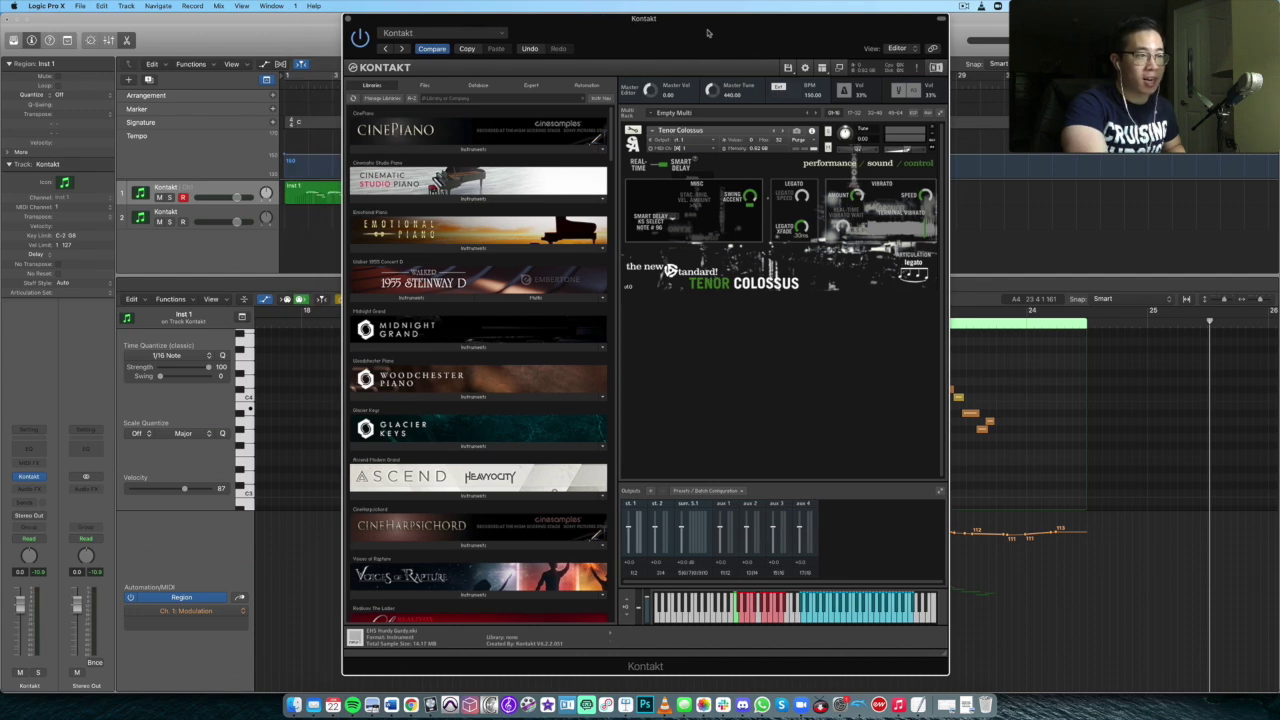